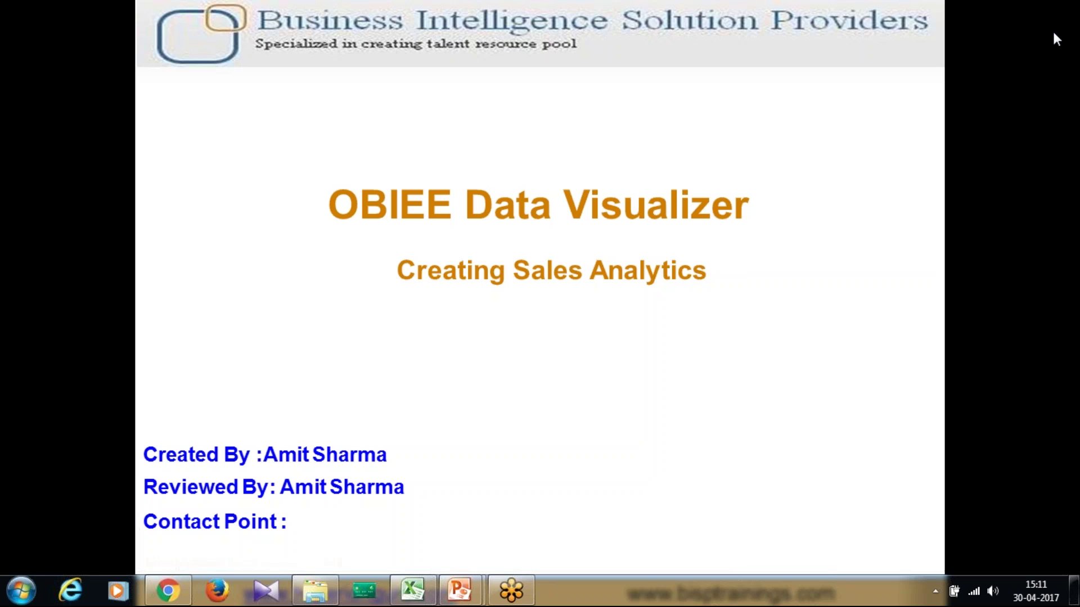
# - Advance the slideshow past the title slide to the Operating Cost Vs Sales chart
pyautogui.click(856, 239)
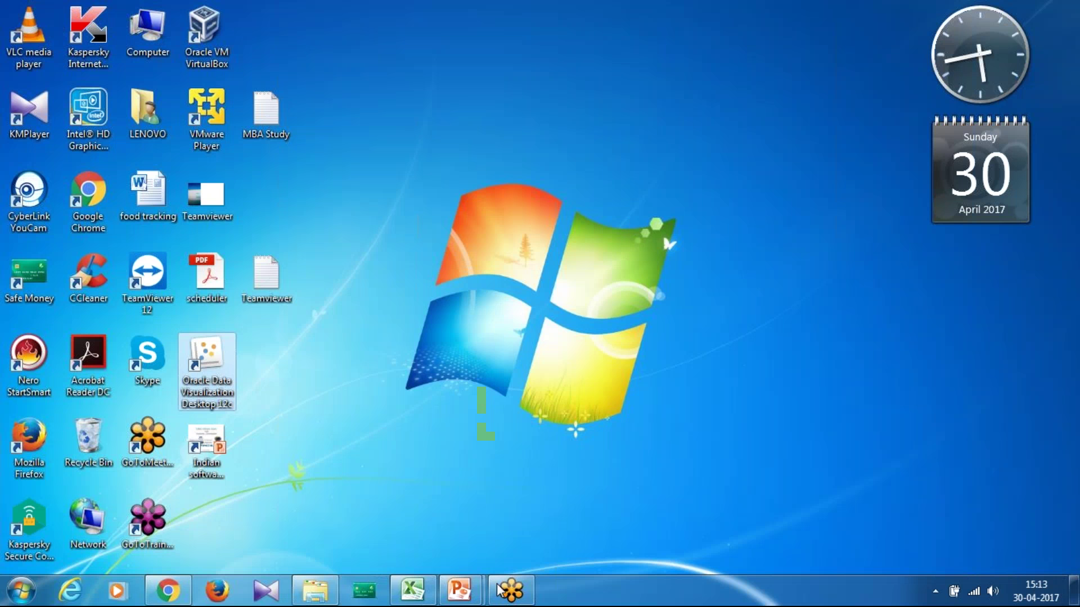
# - Bring up the Order_Details_CSV sheet and select the Country through Order_Date headings
pyautogui.click(431, 595)
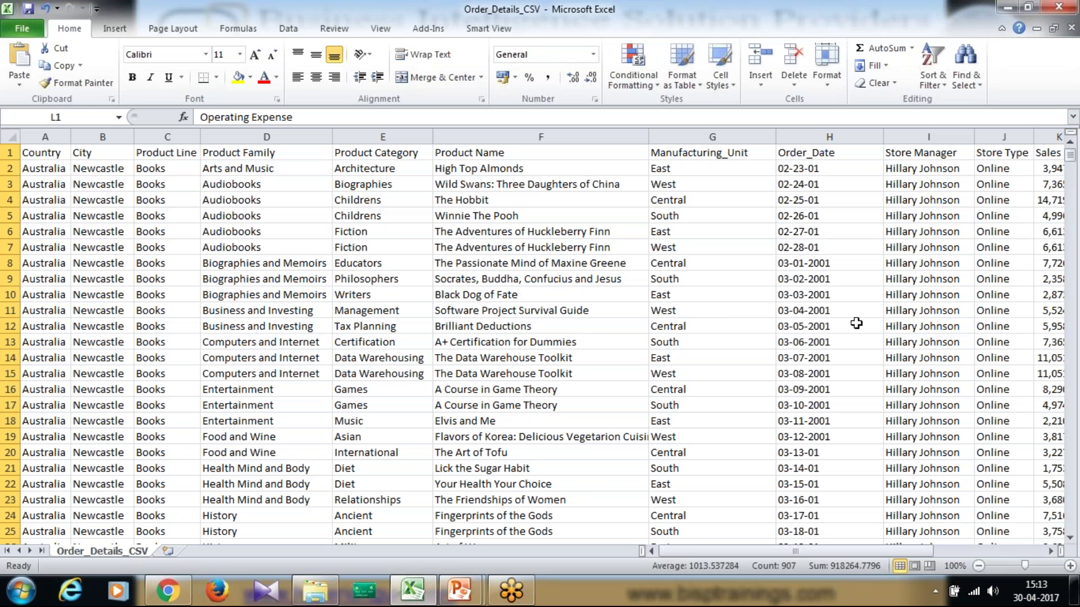
pyautogui.press('Left')
pyautogui.press('Left')
pyautogui.press('Left')
pyautogui.press('Left')
pyautogui.press('Left')
pyautogui.press('Left')
pyautogui.press('Left')
pyautogui.press('Left')
pyautogui.press('Left')
pyautogui.press('Left')
pyautogui.press('Left')
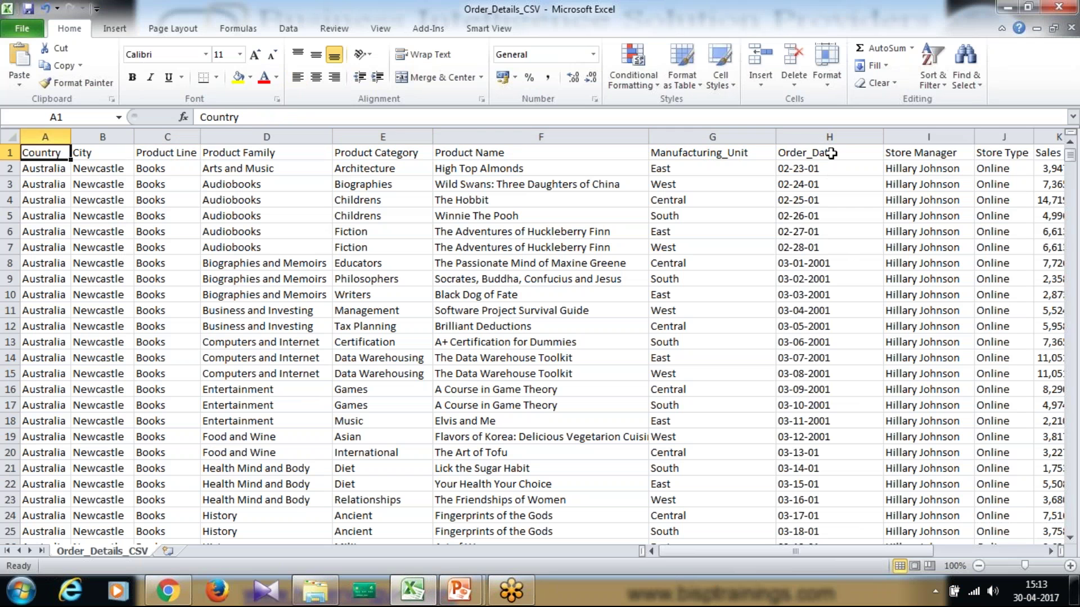
pyautogui.click(133, 136)
pyautogui.moveTo(104, 155); pyautogui.dragTo(53, 153)
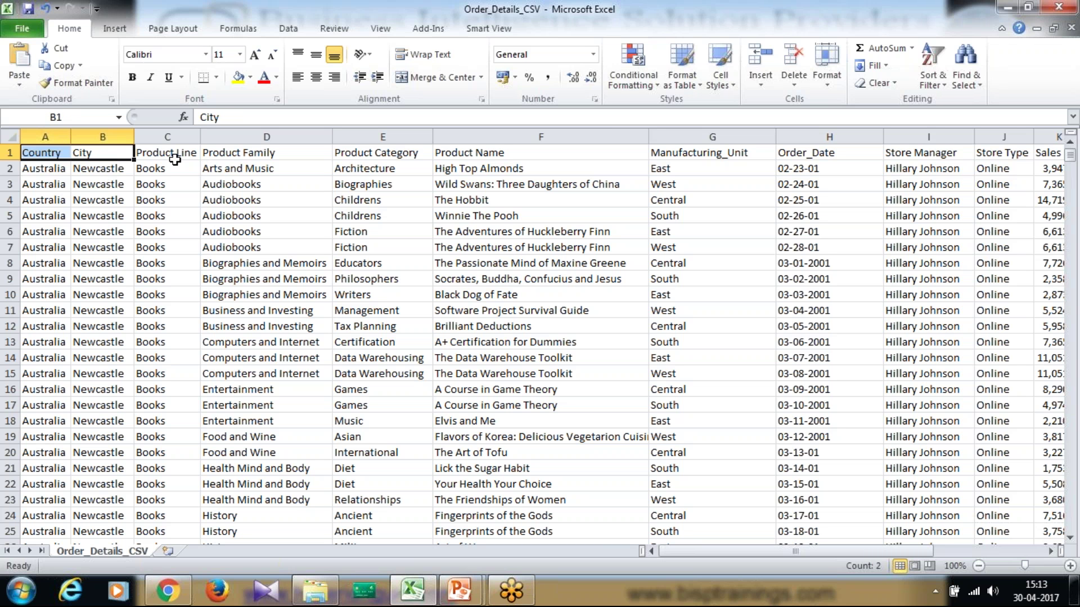
pyautogui.moveTo(176, 153); pyautogui.dragTo(483, 160)
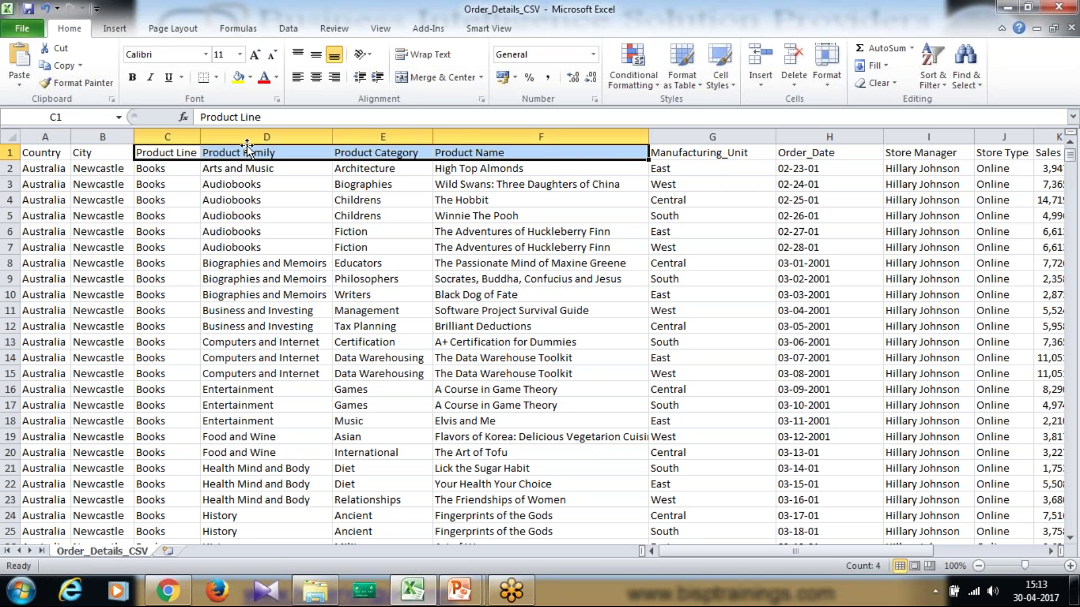
pyautogui.click(687, 149)
pyautogui.click(793, 154)
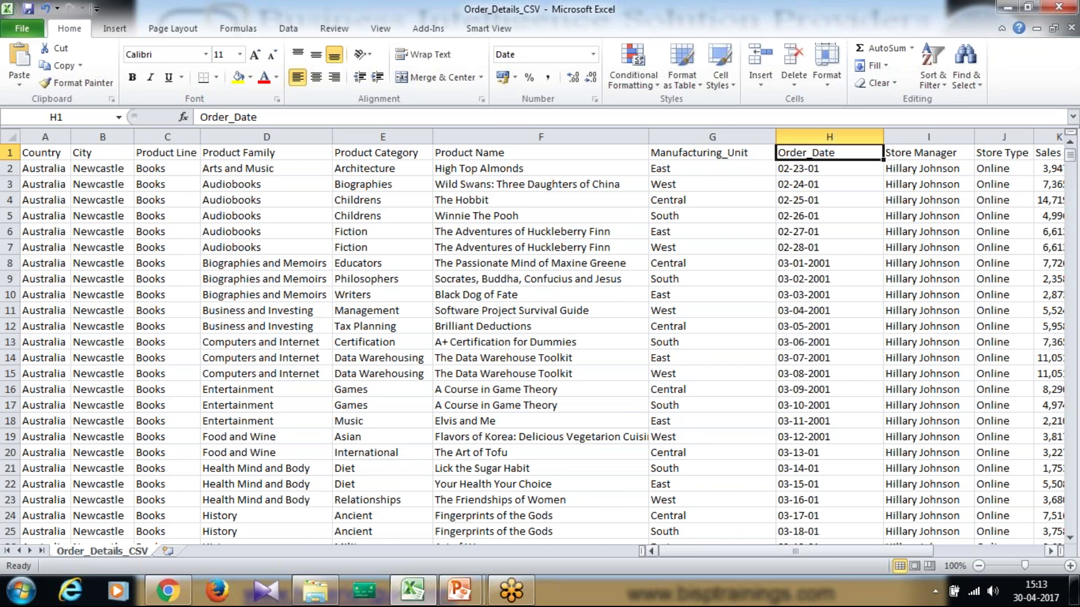
# - Scroll right to reveal the Sales, Operating Expense, Shipping_Cost and Time columns
pyautogui.click(1051, 551)
pyautogui.click(1051, 551)
pyautogui.click(1051, 551)
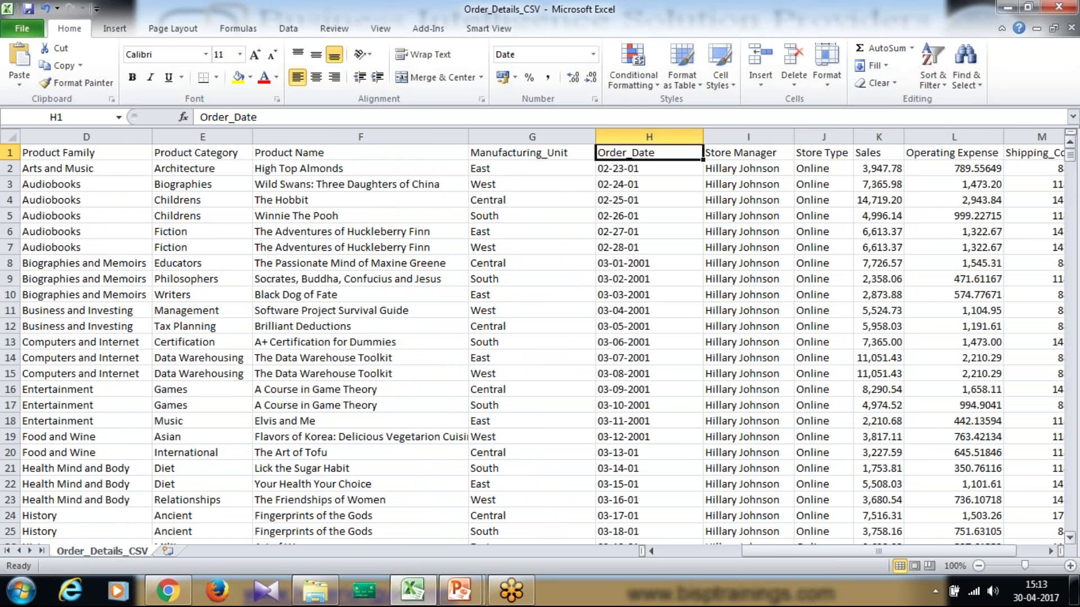
pyautogui.click(1050, 551)
pyautogui.click(1050, 551)
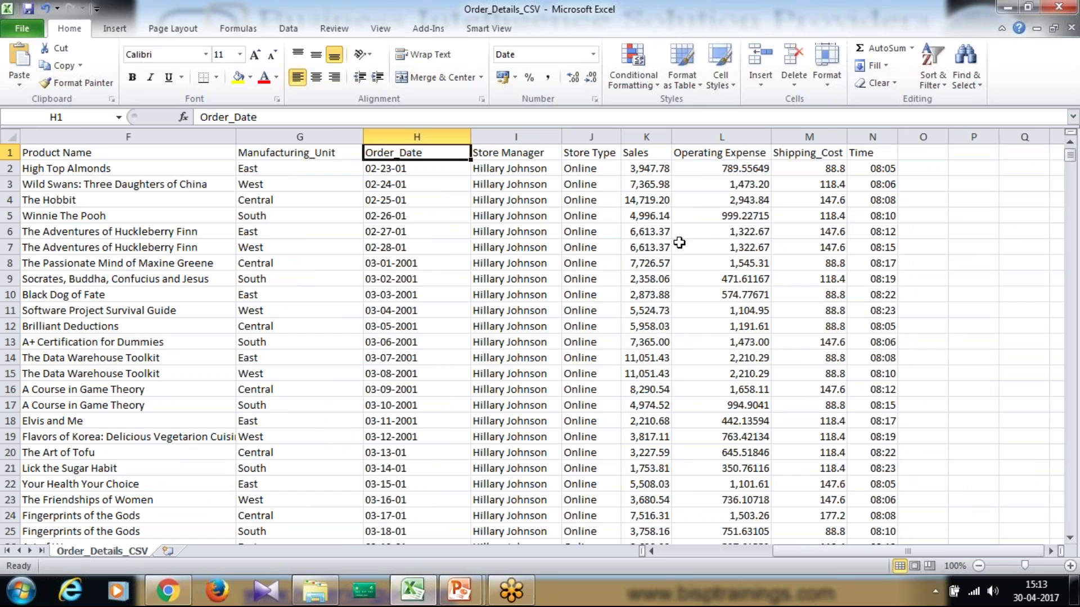
# - Launch Oracle Data Visualization Desktop from the desktop and show its Data Sources list
pyautogui.click(1075, 592)
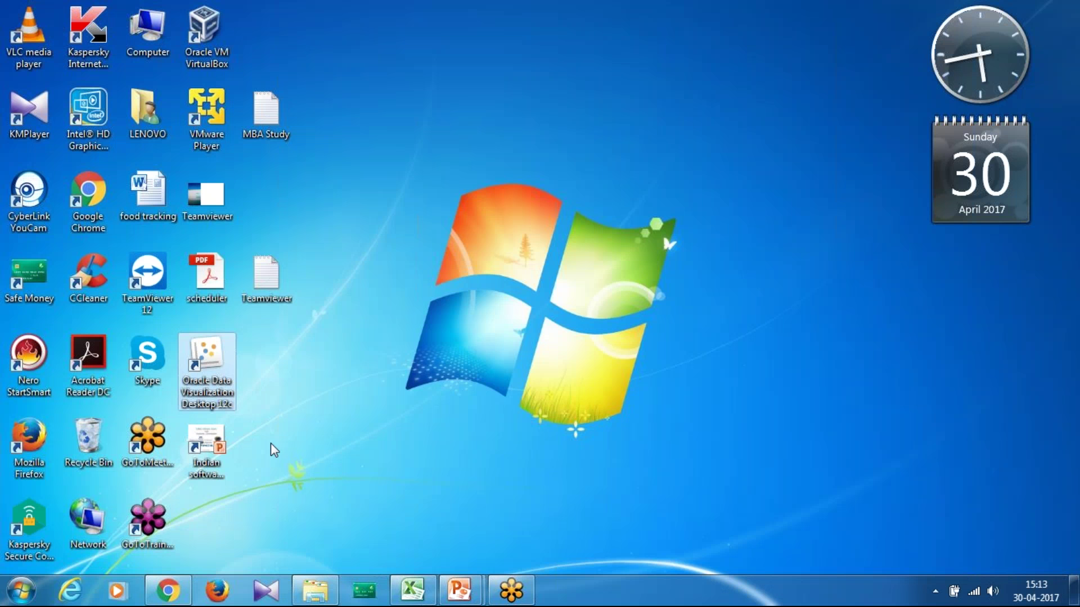
pyautogui.doubleClick(210, 366)
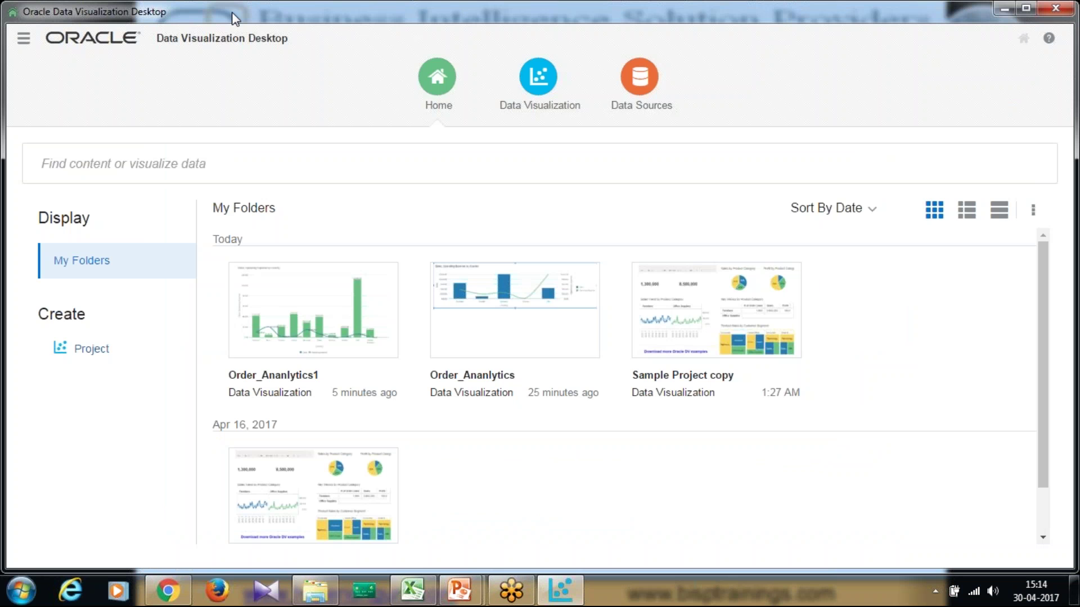
pyautogui.click(646, 73)
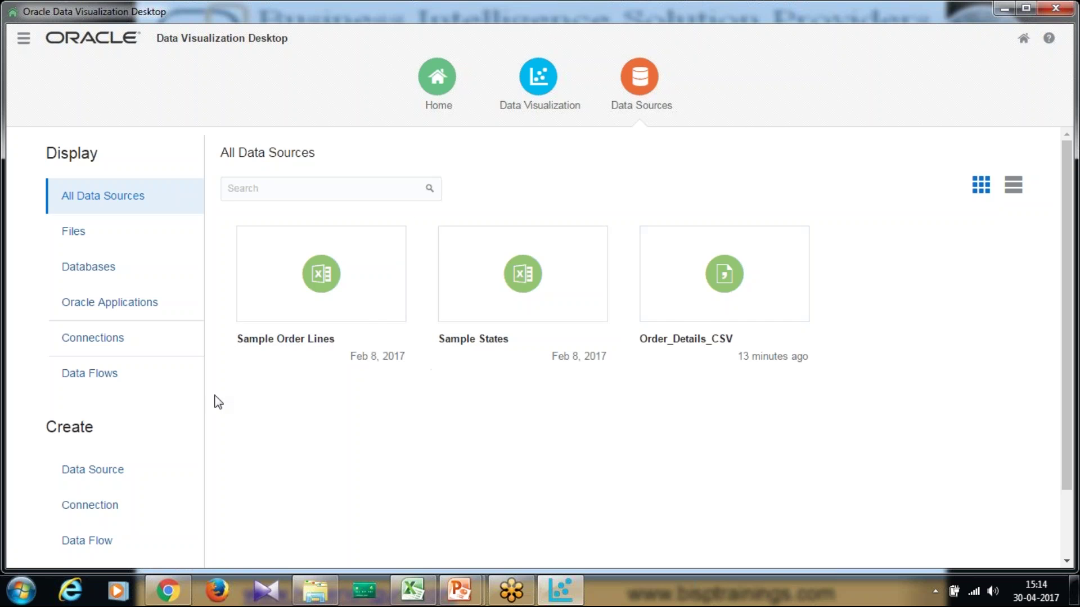
# - Create a new project from Home and start a new data source from an uploaded file
pyautogui.scroll(-3, 218, 402)
pyautogui.scroll(3, 122, 384)
pyautogui.click(438, 78)
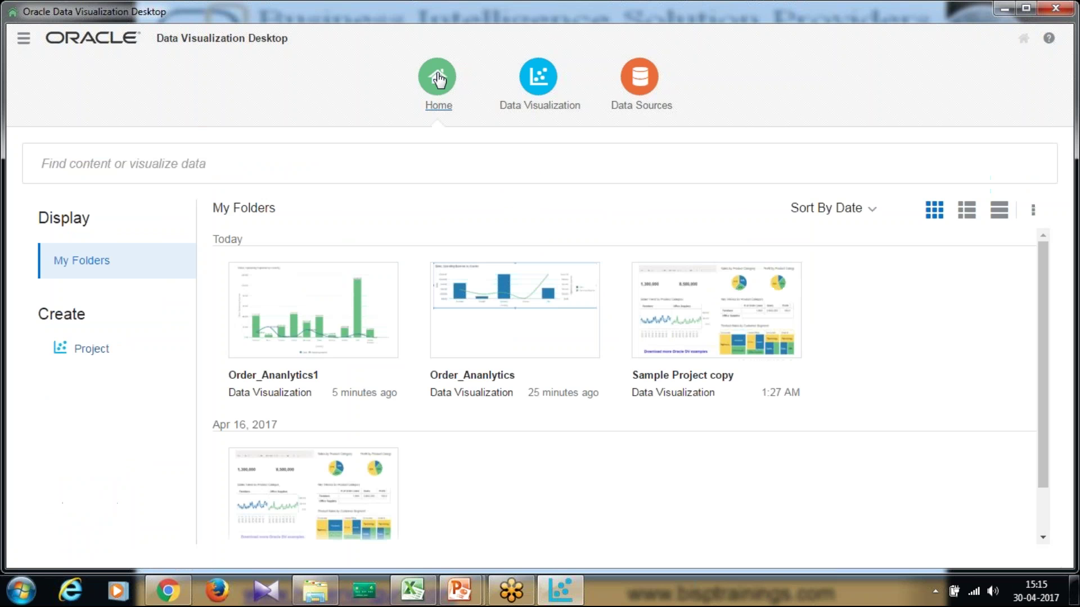
pyautogui.click(105, 351)
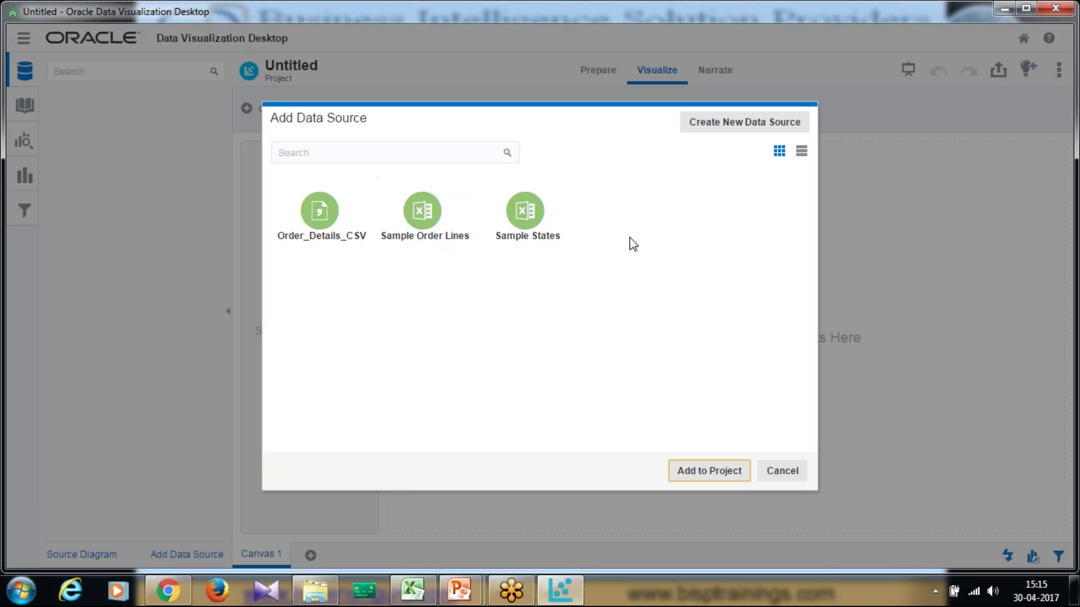
pyautogui.click(741, 134)
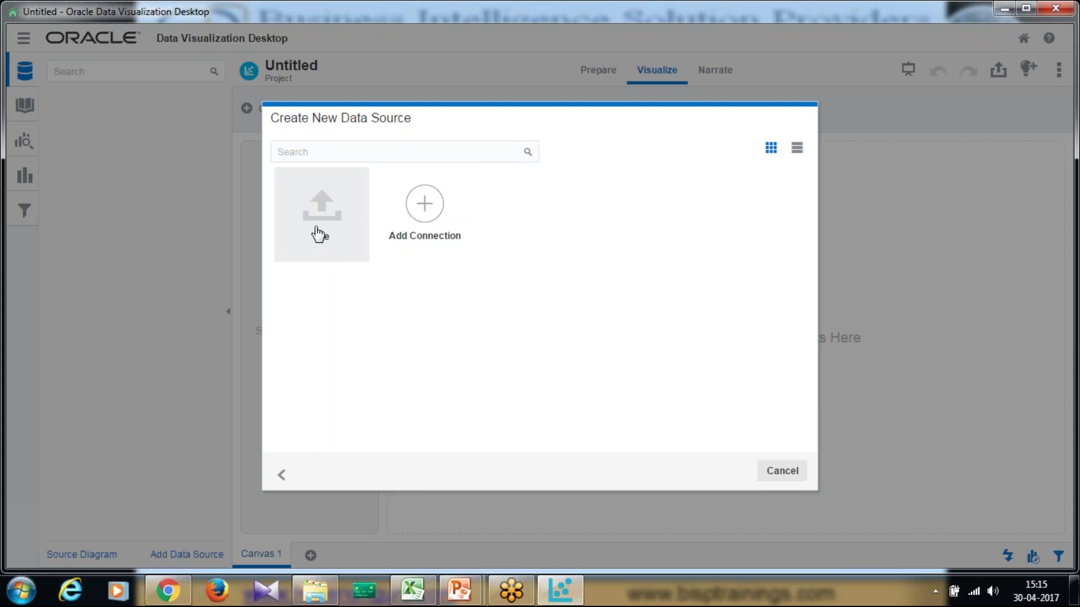
pyautogui.click(345, 218)
# - Choose Order_Details_CSV in the file dialog and open it as a new data source
pyautogui.click(197, 268)
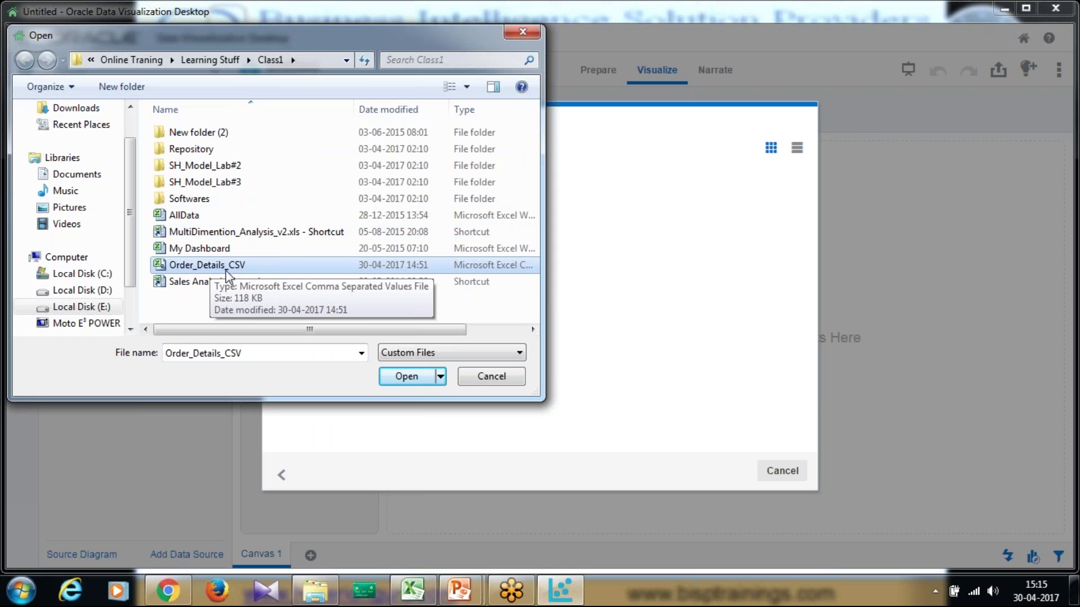
pyautogui.click(405, 377)
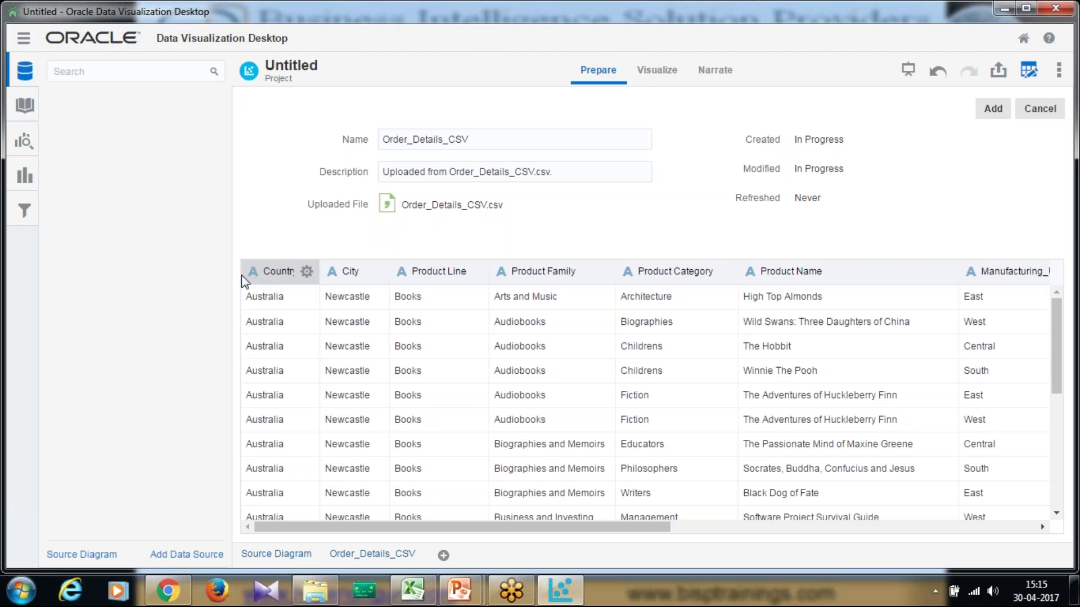
# - Scroll the data preview right to the Time column and show its properties
pyautogui.moveTo(634, 527); pyautogui.dragTo(972, 550)
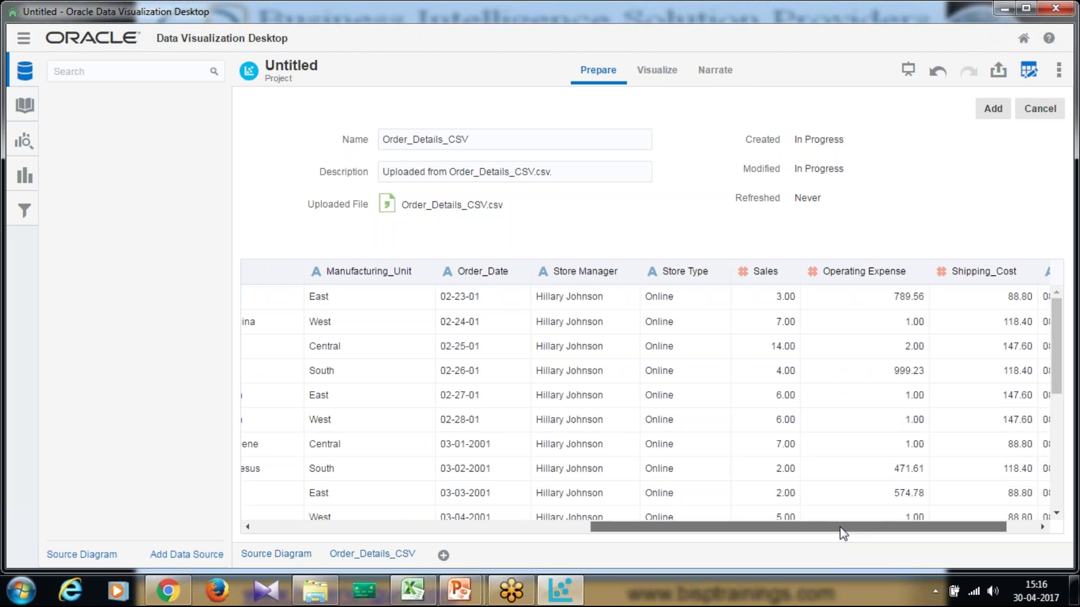
pyautogui.moveTo(842, 532); pyautogui.dragTo(872, 533)
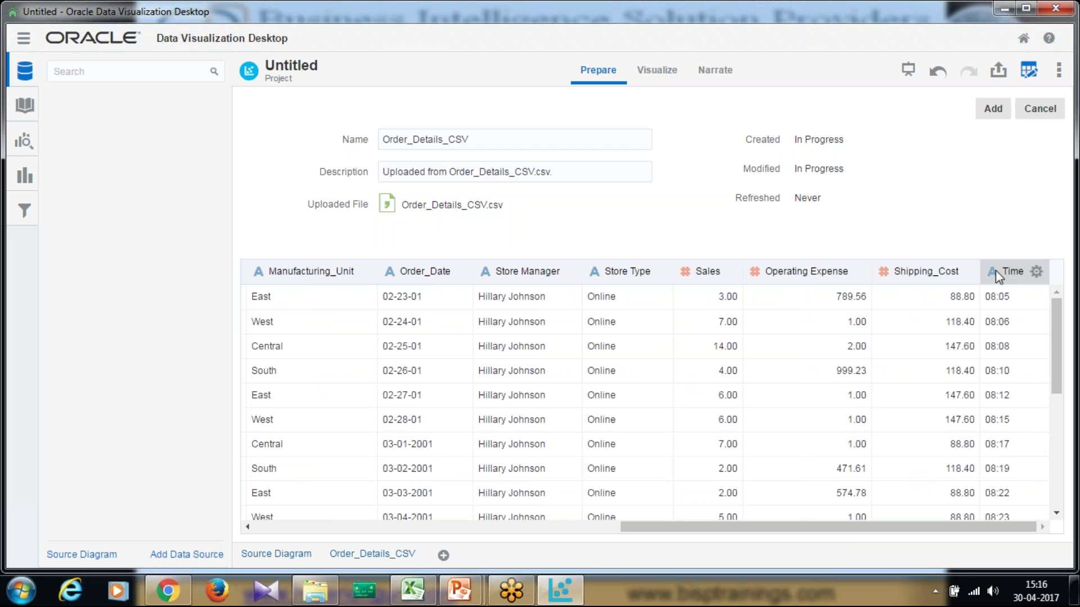
pyautogui.click(1038, 273)
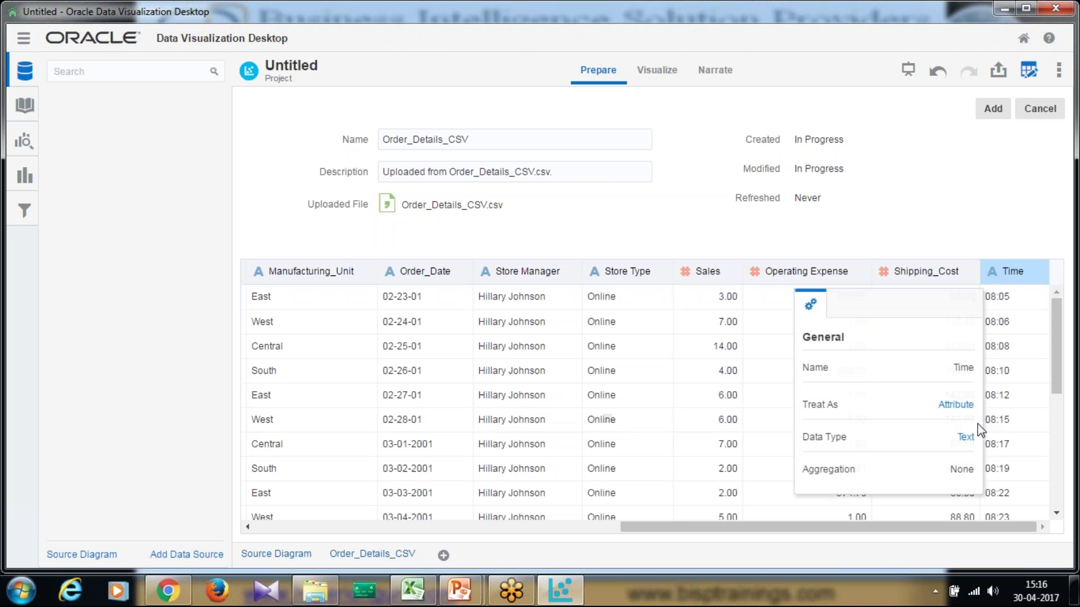
# - Change the Time column's data type from Text to Time
pyautogui.click(966, 438)
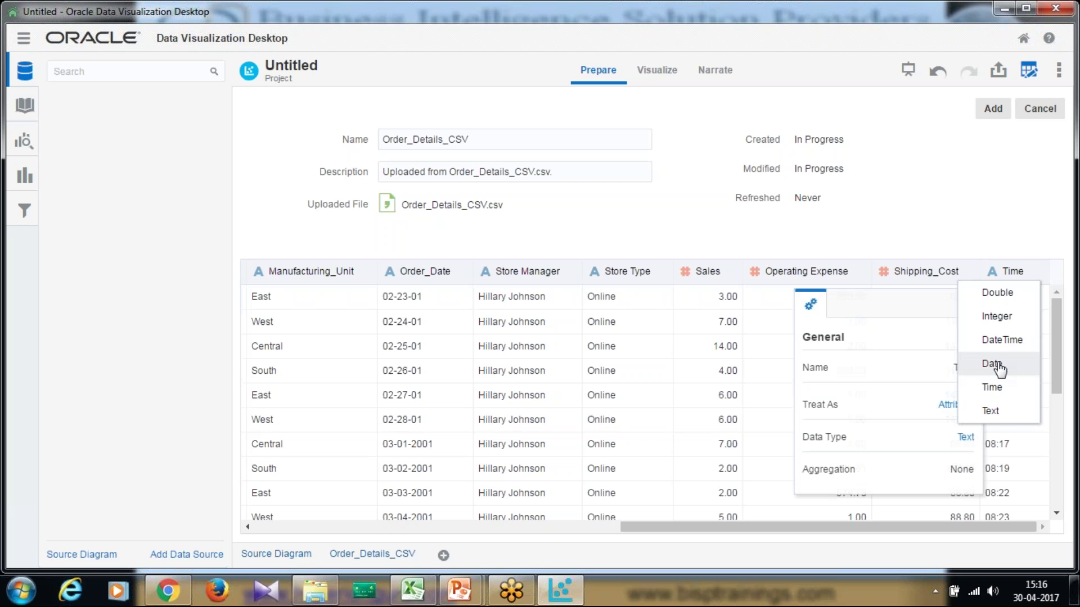
pyautogui.click(965, 388)
pyautogui.click(694, 529)
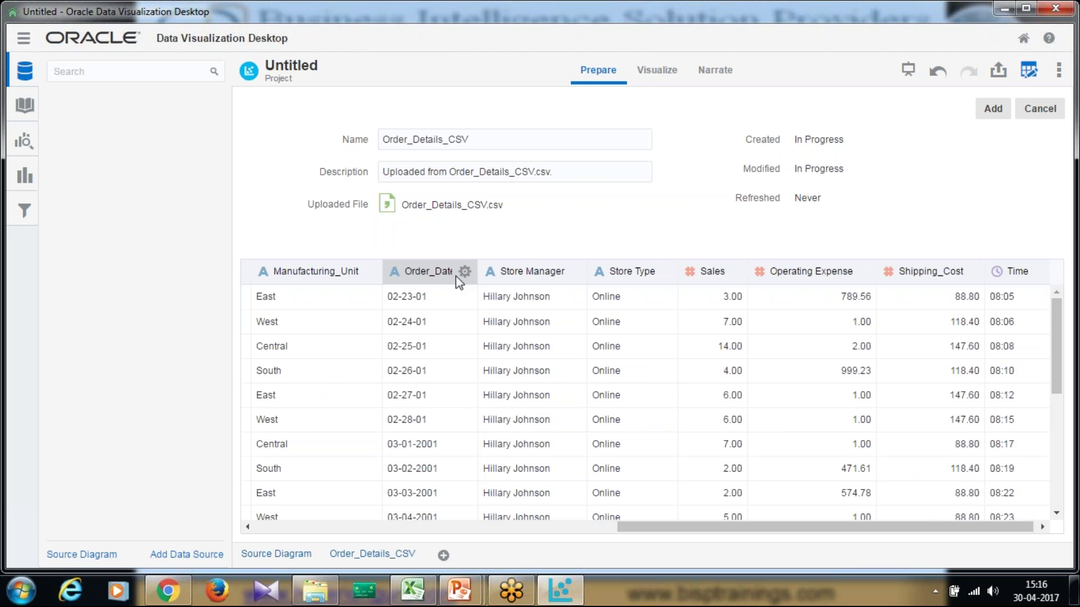
# - Change the Order_Date column's data type to Date
pyautogui.click(465, 272)
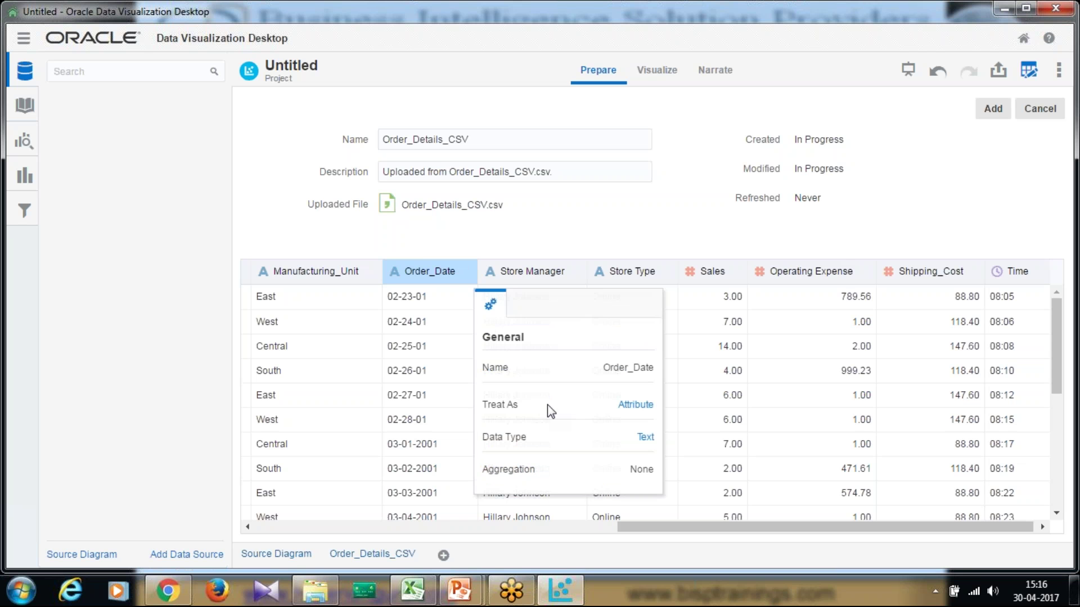
pyautogui.click(648, 441)
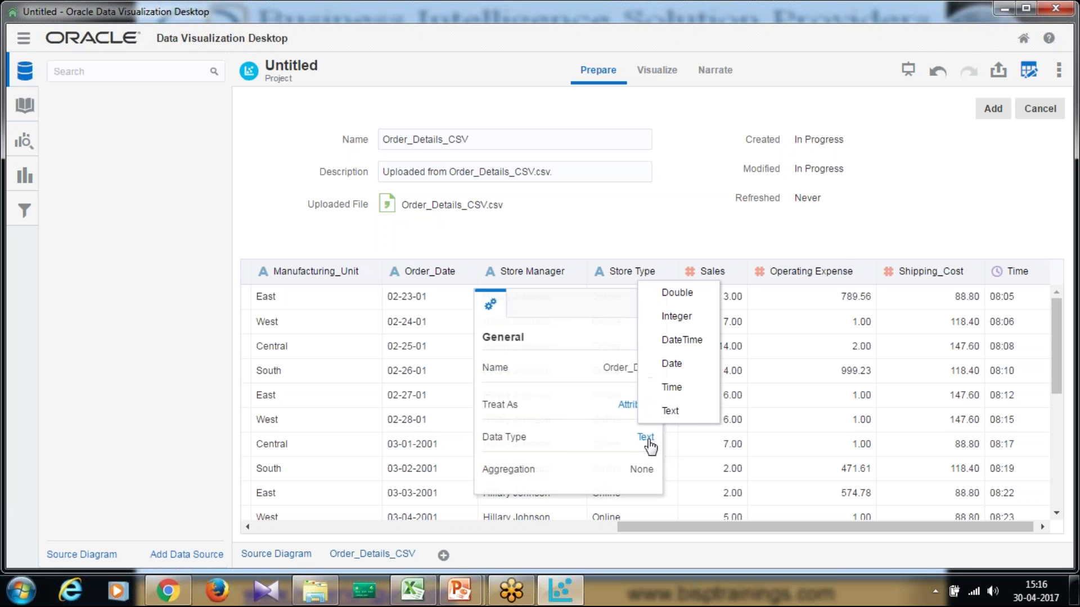
pyautogui.click(681, 370)
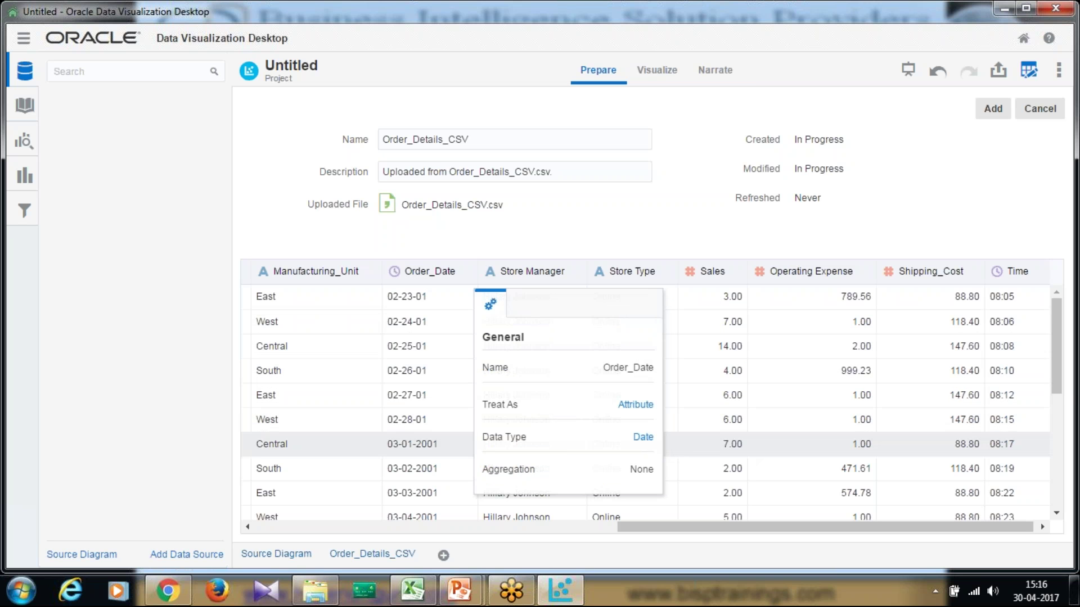
pyautogui.click(485, 256)
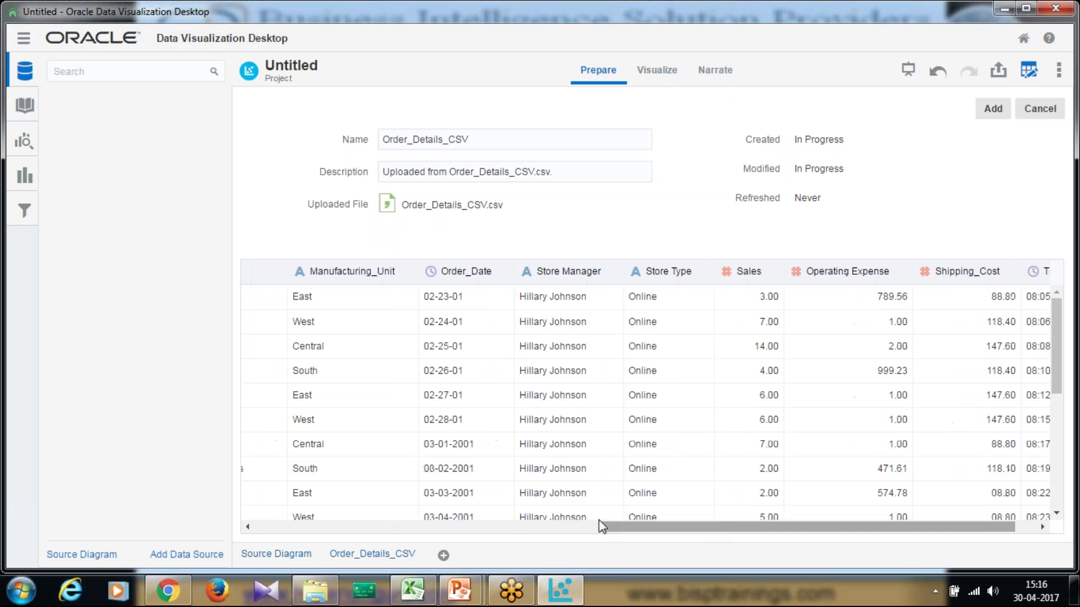
# - Scroll the preview back, check the project's data sources, and cancel adding another one
pyautogui.moveTo(644, 528); pyautogui.dragTo(281, 533)
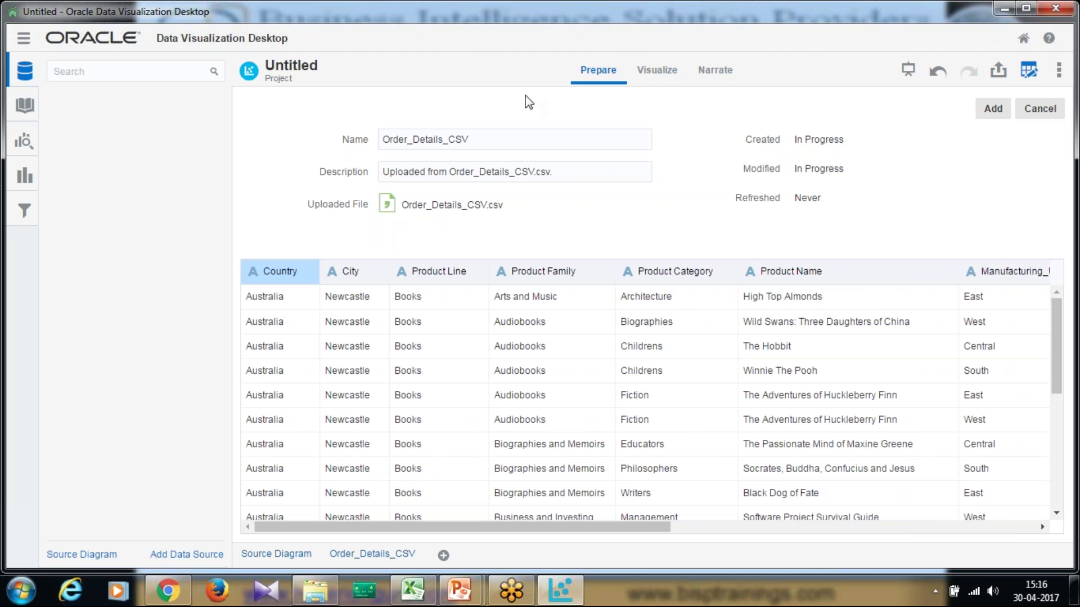
pyautogui.click(663, 81)
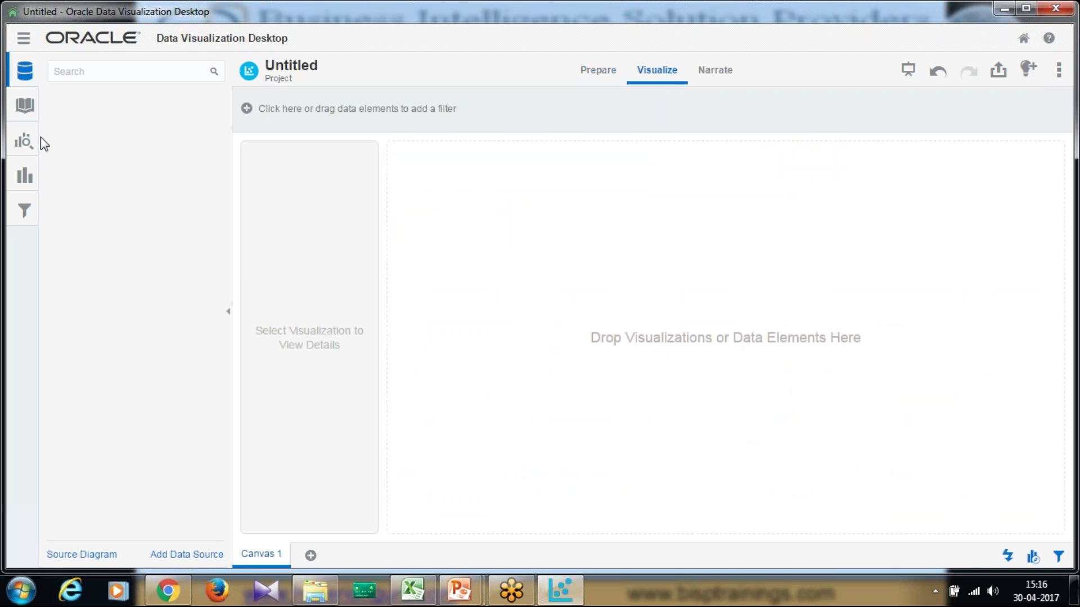
pyautogui.click(22, 107)
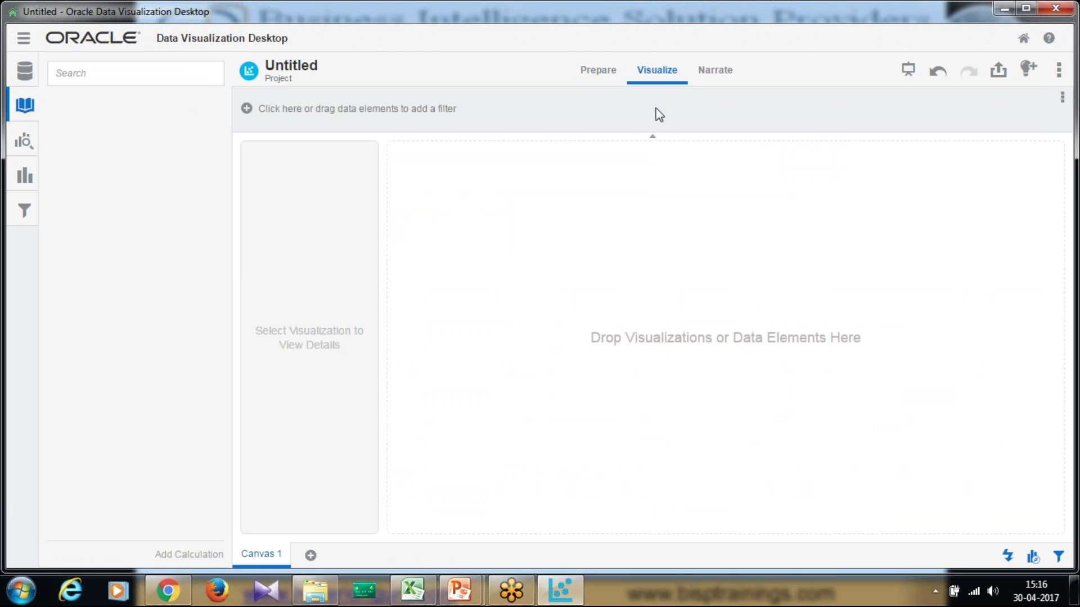
pyautogui.click(598, 71)
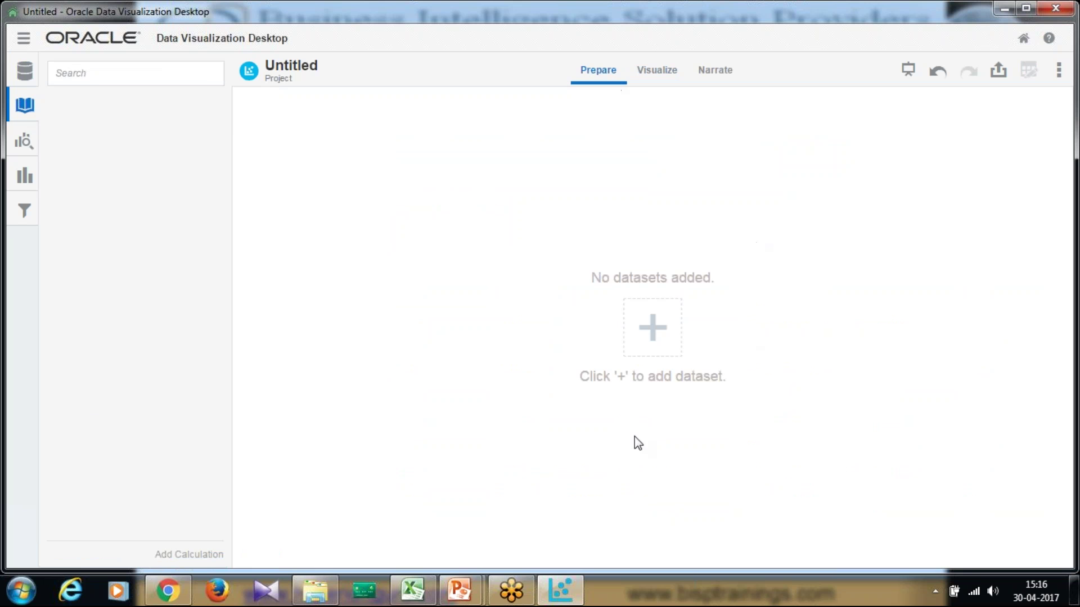
pyautogui.click(25, 71)
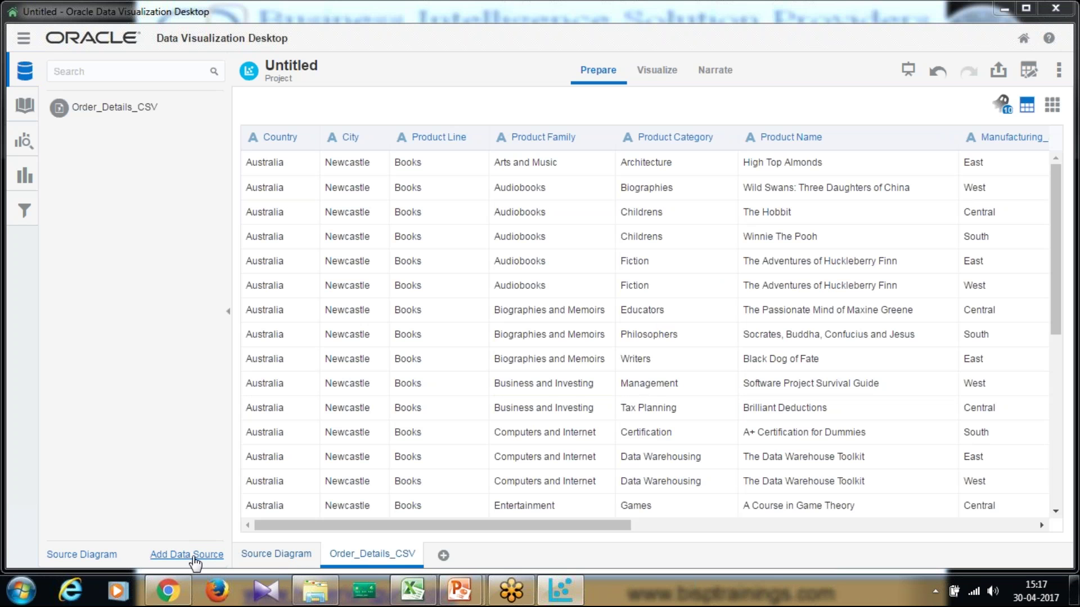
pyautogui.click(205, 555)
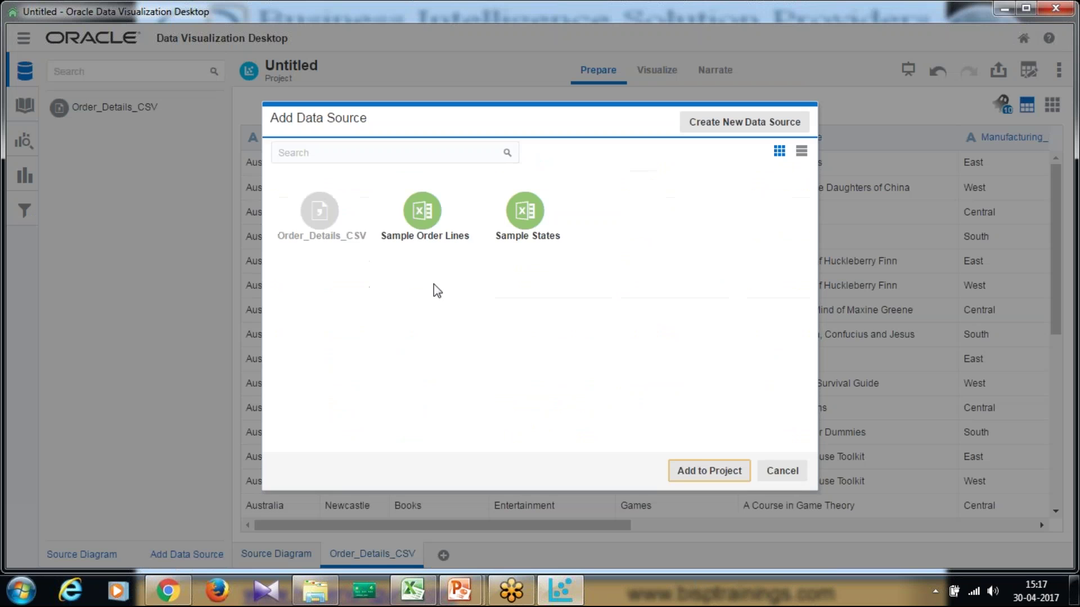
pyautogui.click(338, 213)
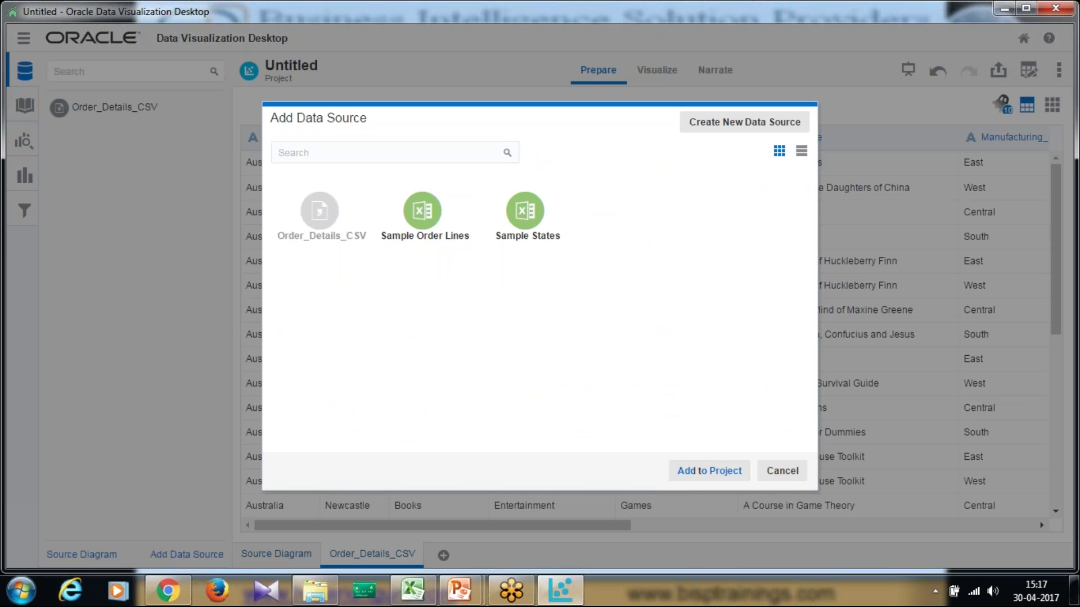
pyautogui.click(779, 473)
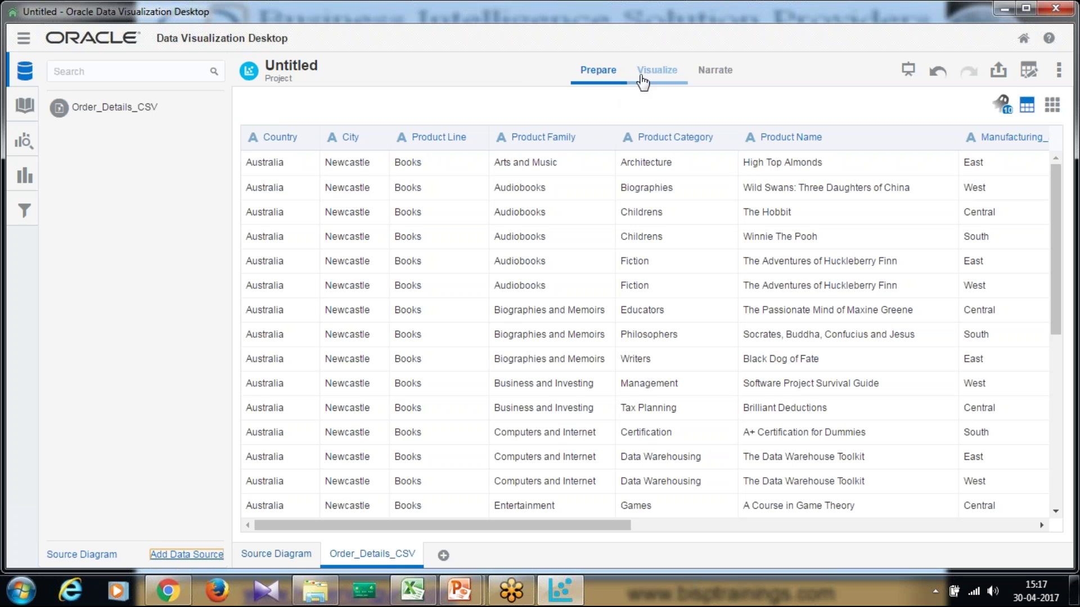
# - On the Visualize canvas, drag the Country field from Order_Details_CSV to start a table
pyautogui.click(656, 72)
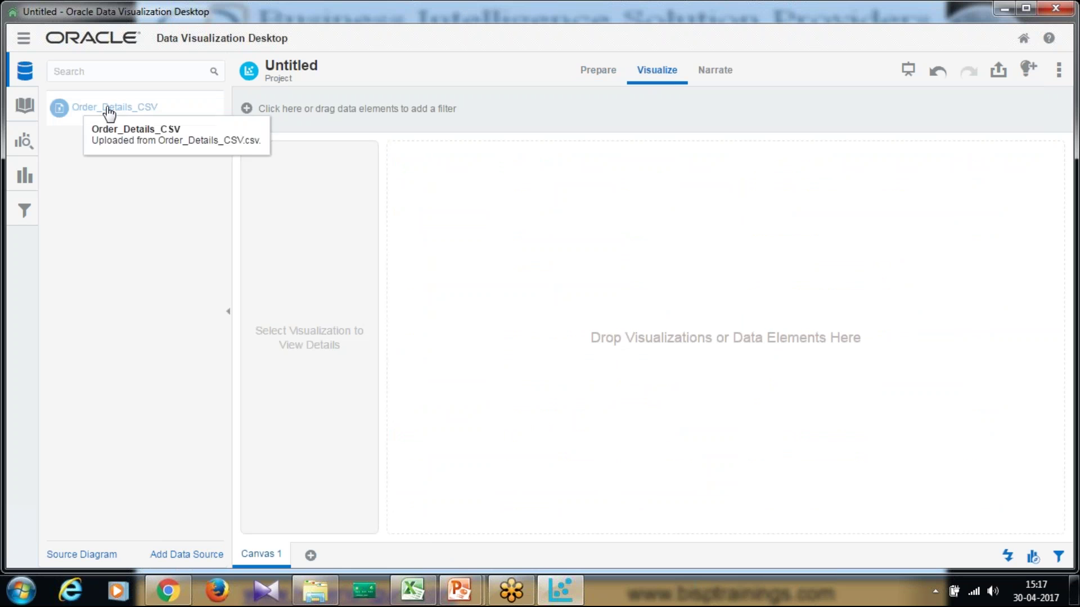
pyautogui.click(27, 105)
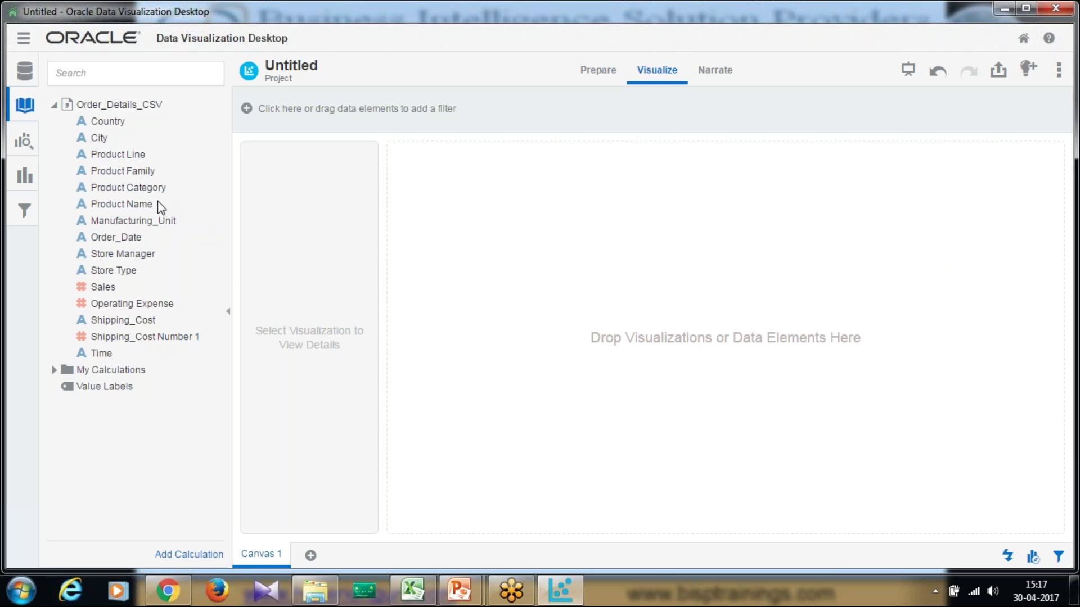
pyautogui.click(117, 124)
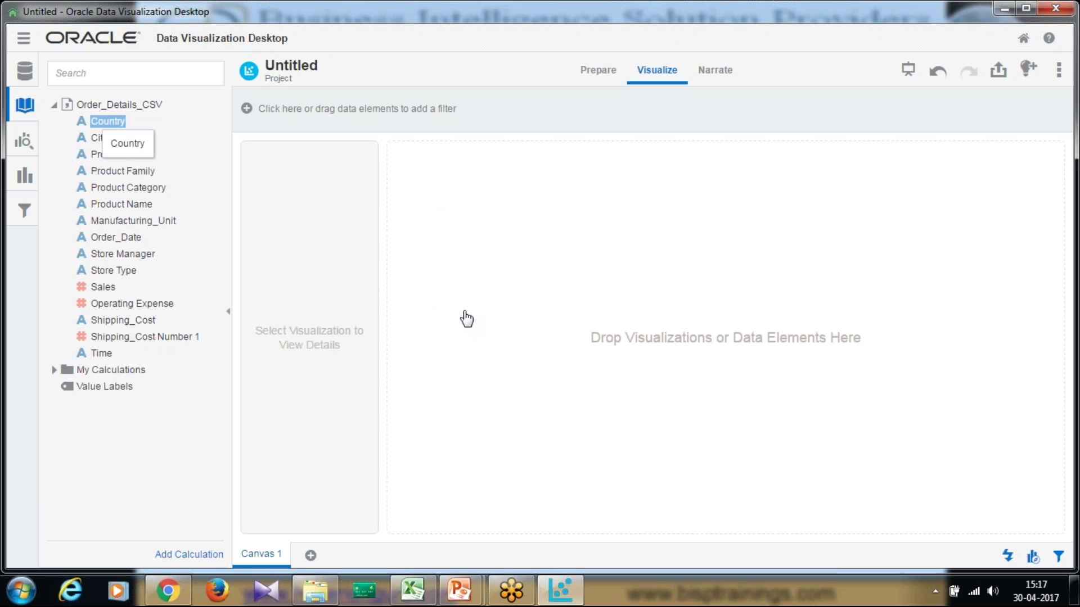
pyautogui.moveTo(100, 128); pyautogui.dragTo(453, 241)
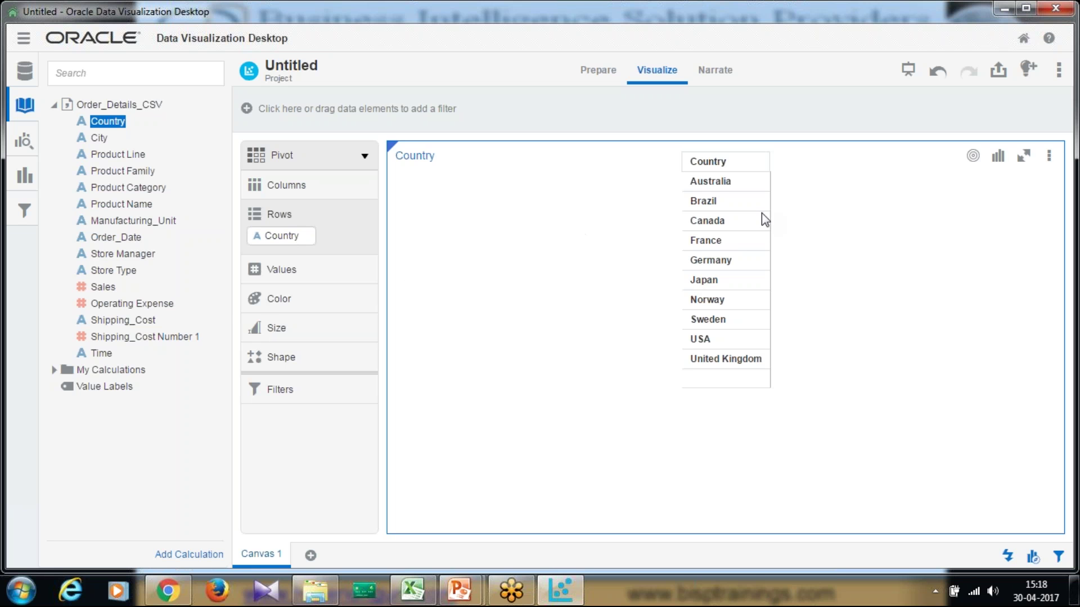
# - Add Operating Expense and Sales as value columns for each Country in the pivot table
pyautogui.keyDown('ctrl'); pyautogui.click(122, 171); pyautogui.keyUp('ctrl')
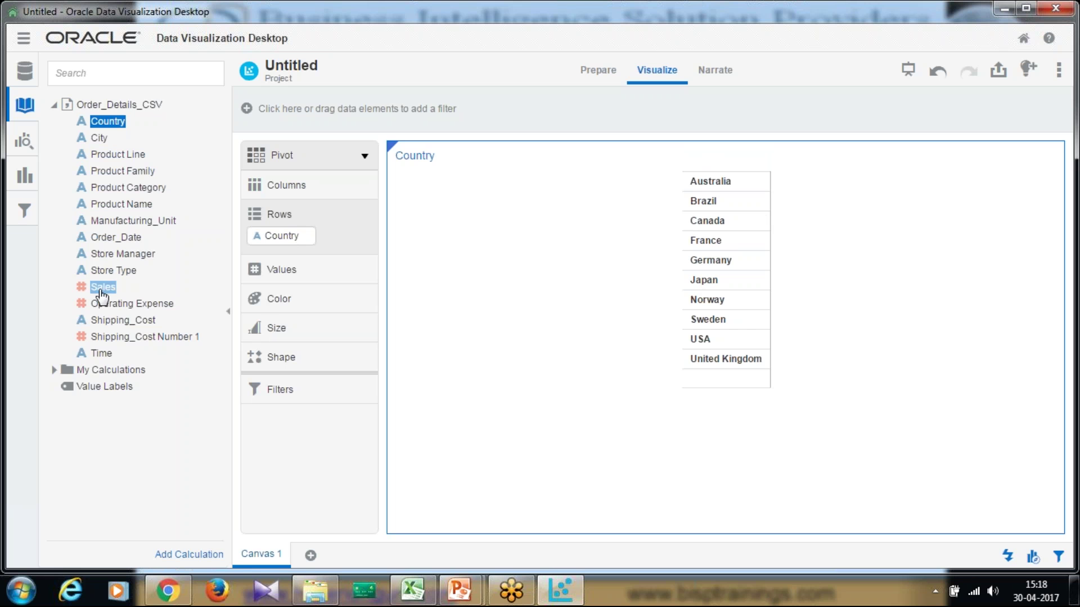
pyautogui.moveTo(102, 286); pyautogui.dragTo(456, 324)
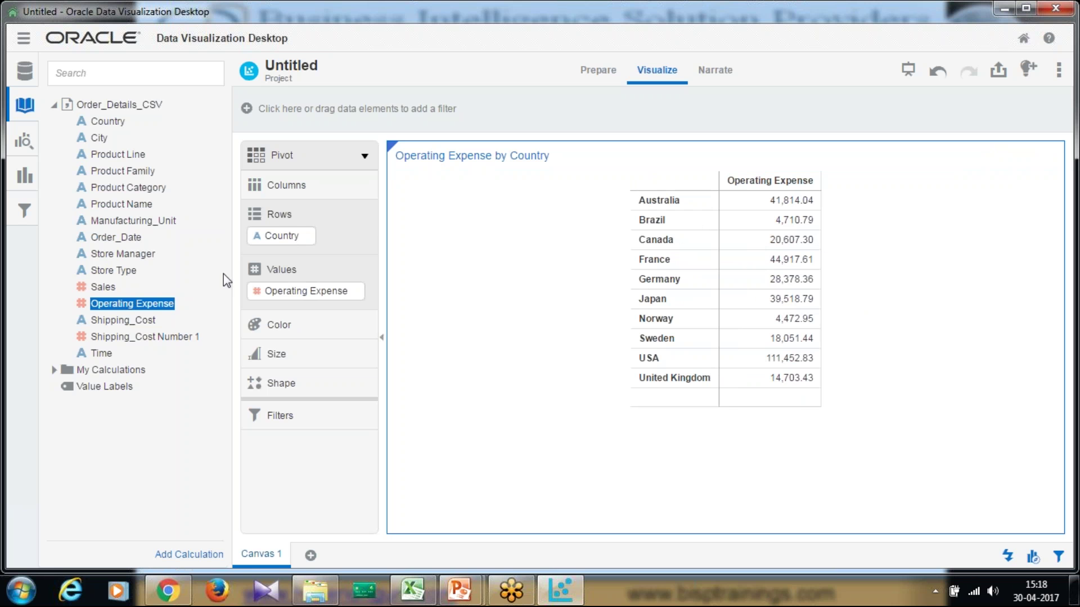
pyautogui.moveTo(108, 292); pyautogui.dragTo(326, 302)
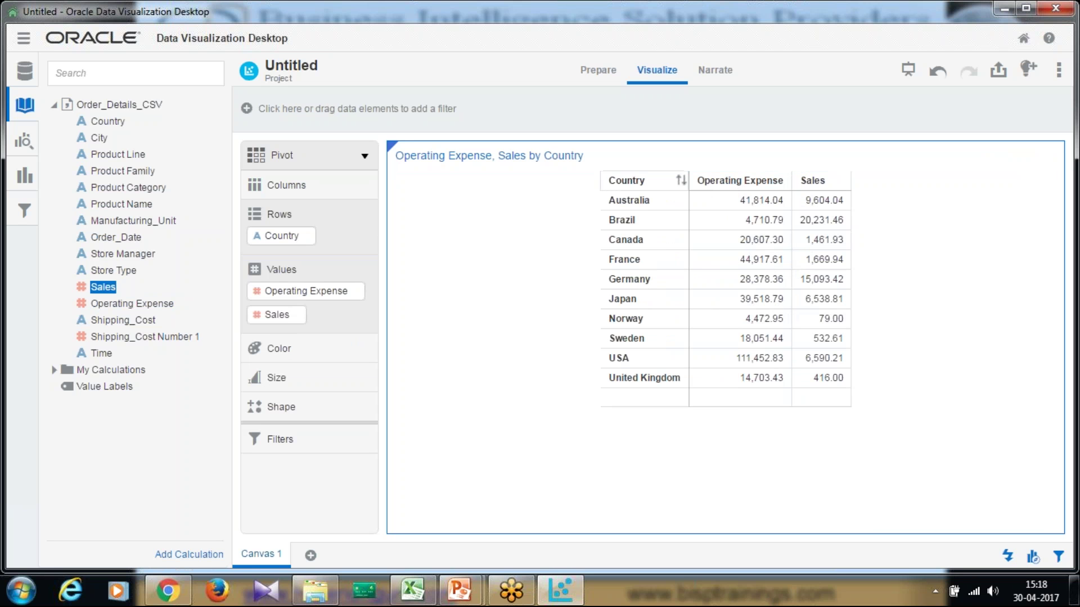
pyautogui.click(364, 158)
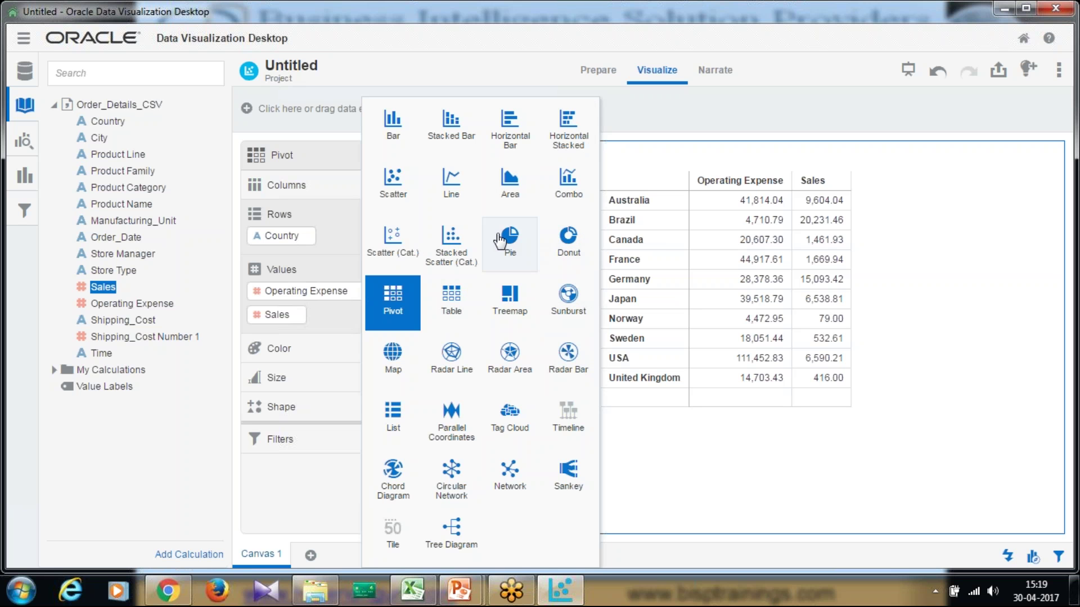
# - Switch the pivot table to a Combo chart and draw Operating Expense as bars
pyautogui.click(568, 193)
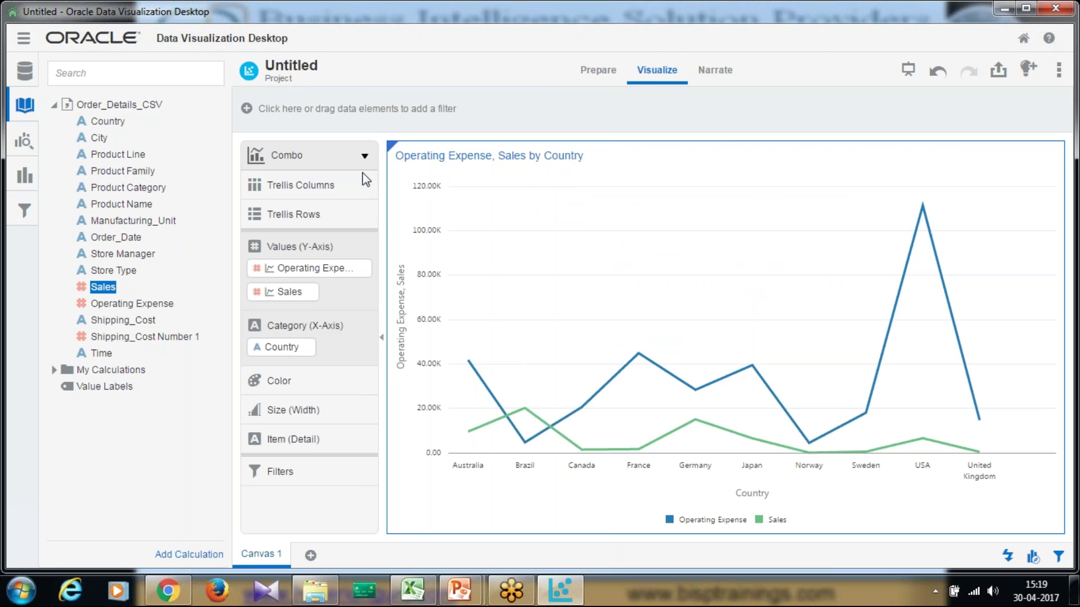
pyautogui.click(349, 266)
pyautogui.rightClick(331, 270)
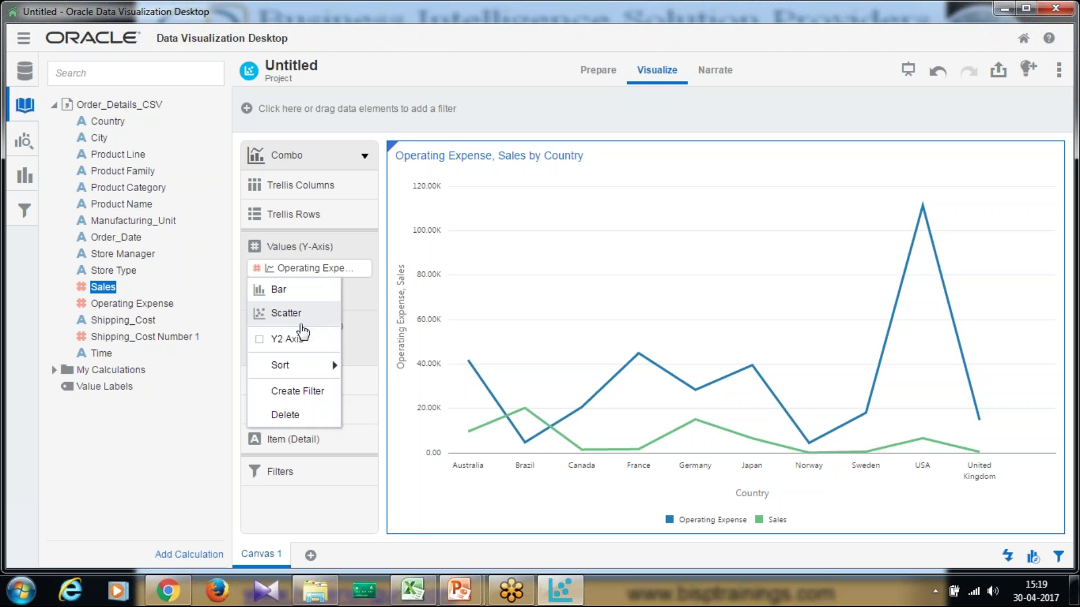
pyautogui.click(282, 289)
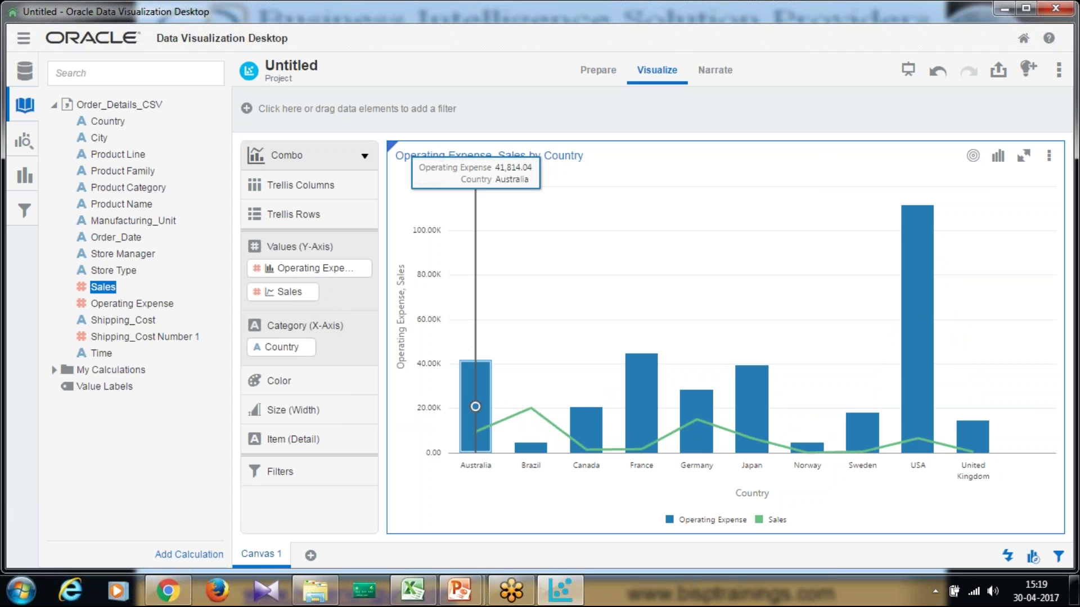
# - In chart Properties, set the Sales line type to Curved and turn on data value labels
pyautogui.click(1049, 162)
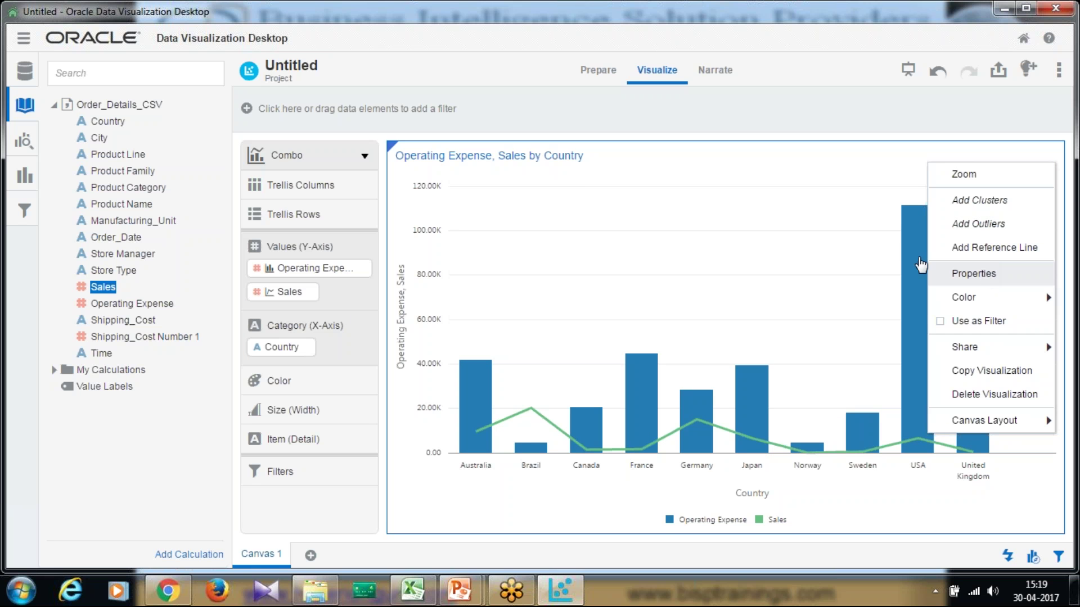
pyautogui.click(979, 274)
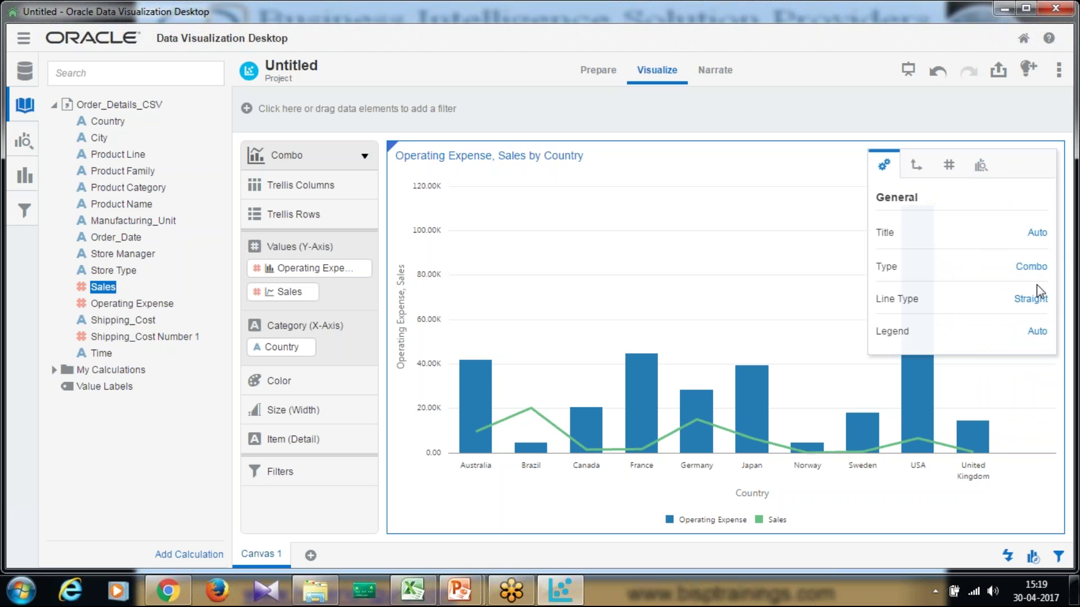
pyautogui.click(1037, 300)
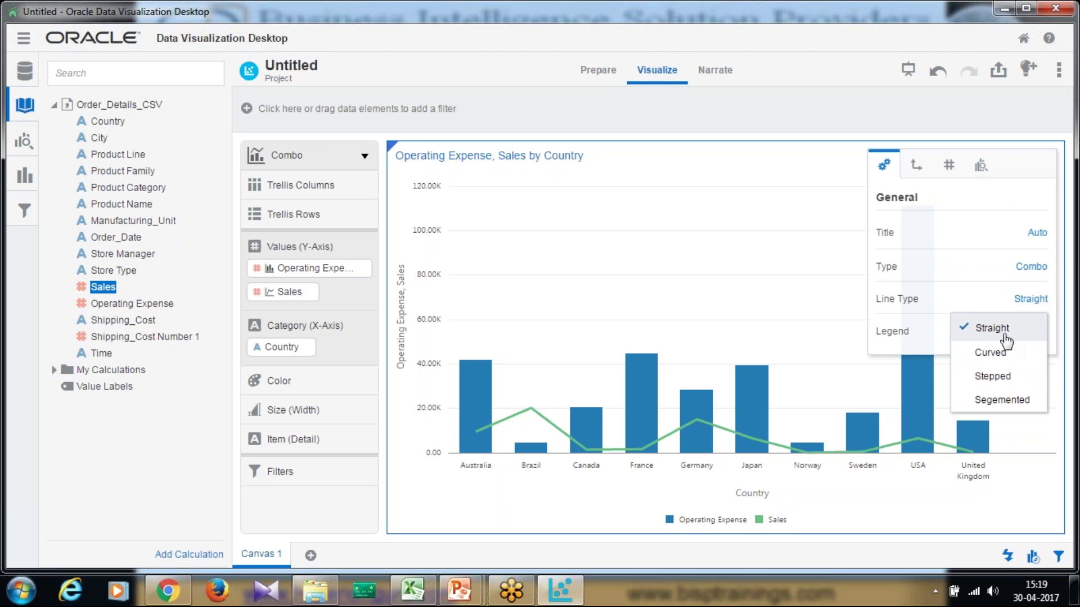
pyautogui.click(993, 352)
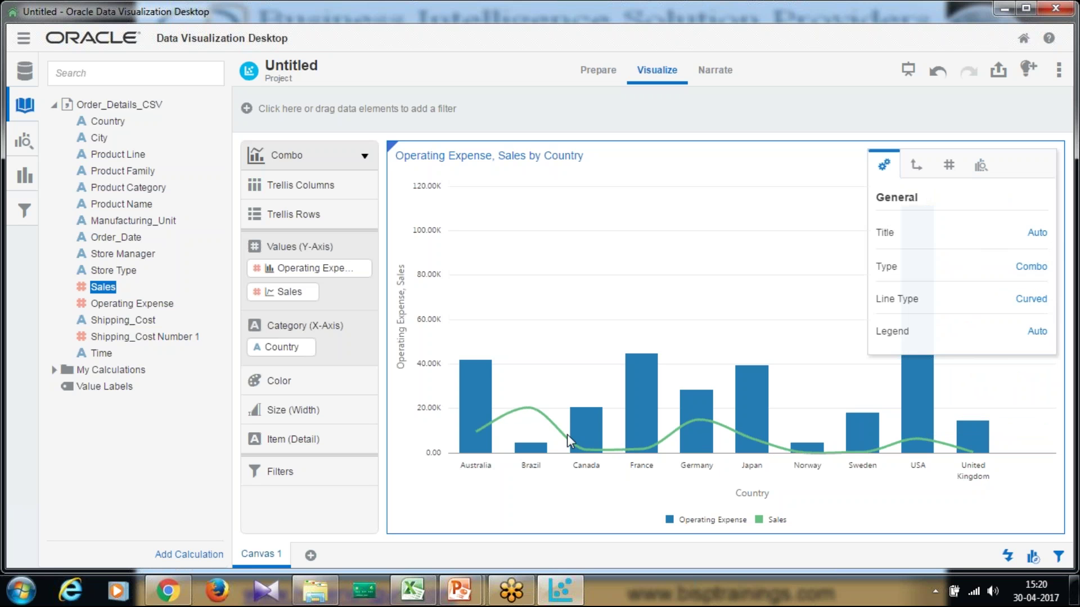
pyautogui.click(1032, 301)
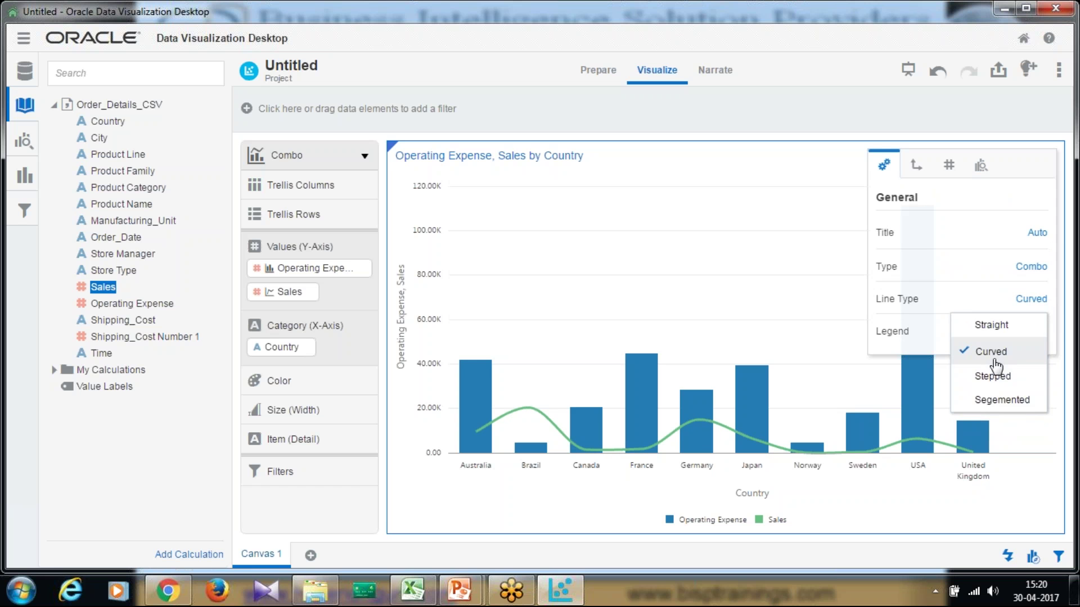
pyautogui.click(958, 177)
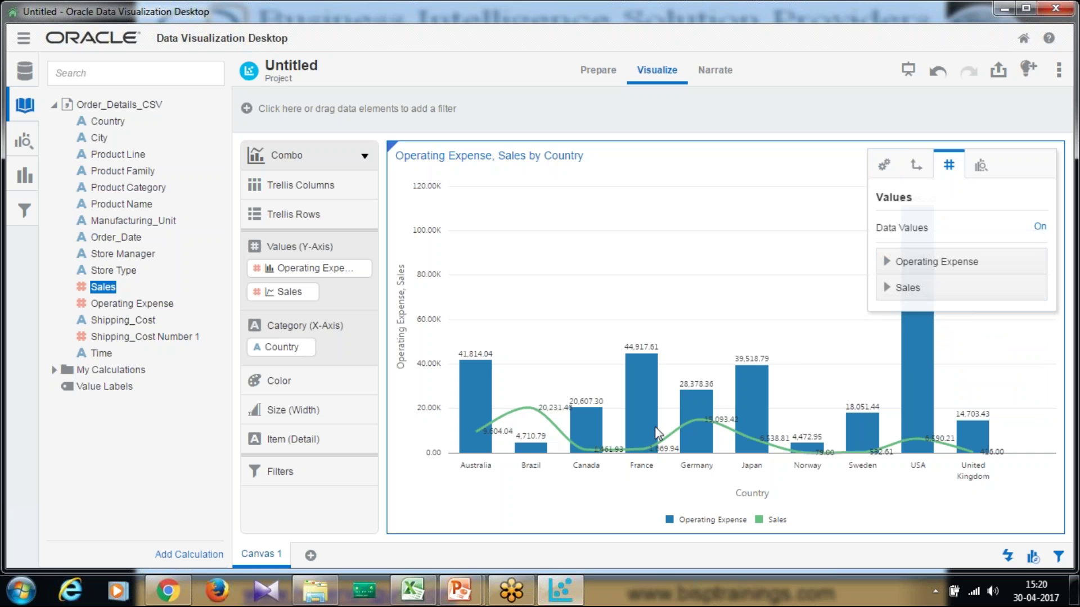
# - Set the Number Format of both Operating Expense and Sales values to Currency, then close Properties
pyautogui.click(889, 263)
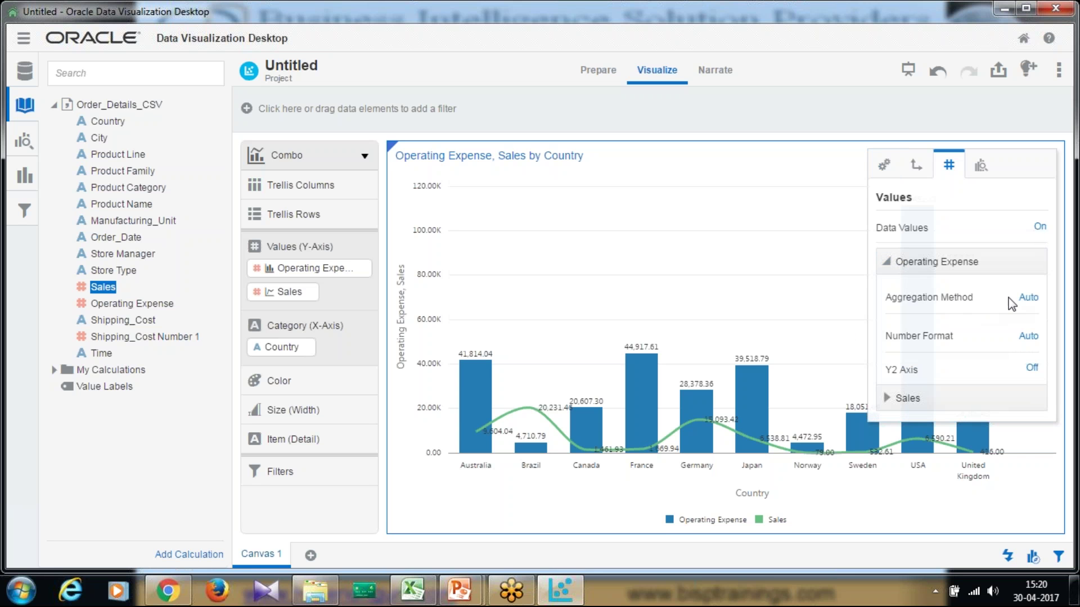
pyautogui.click(1034, 343)
pyautogui.click(999, 413)
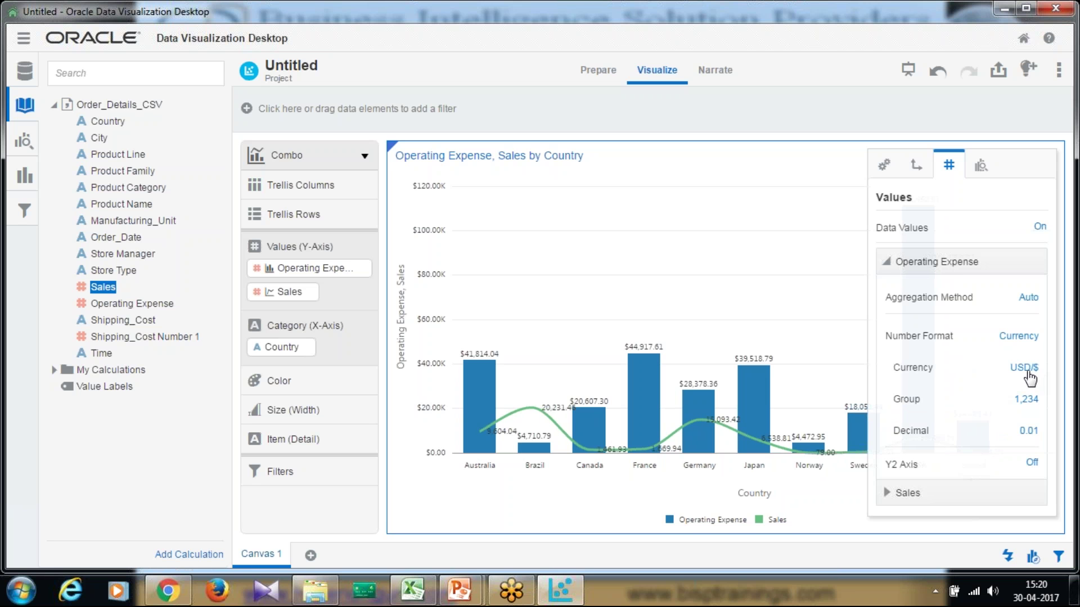
pyautogui.click(886, 497)
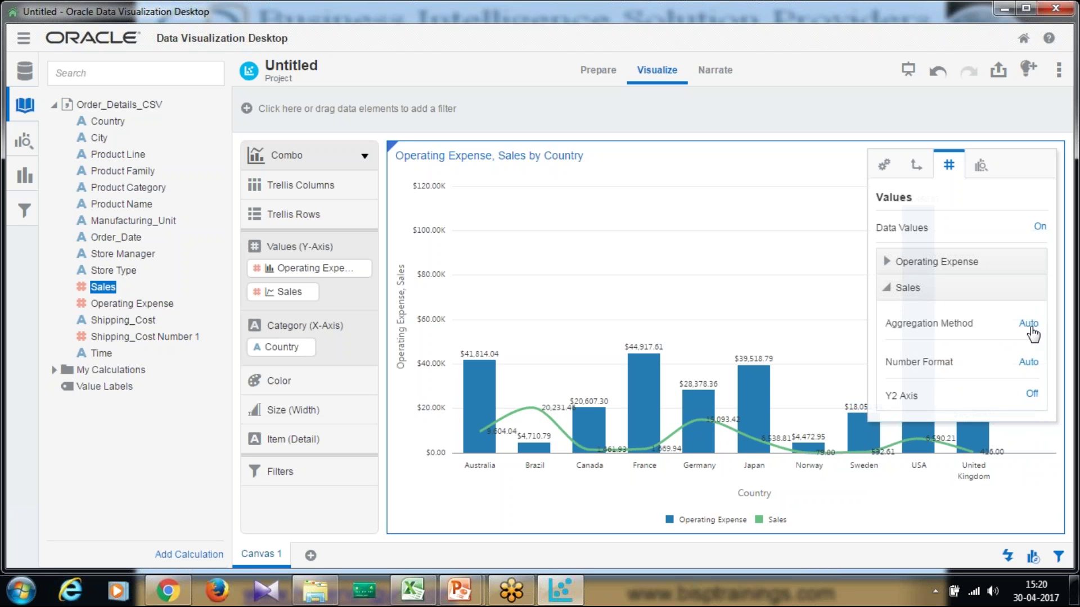
pyautogui.click(1029, 363)
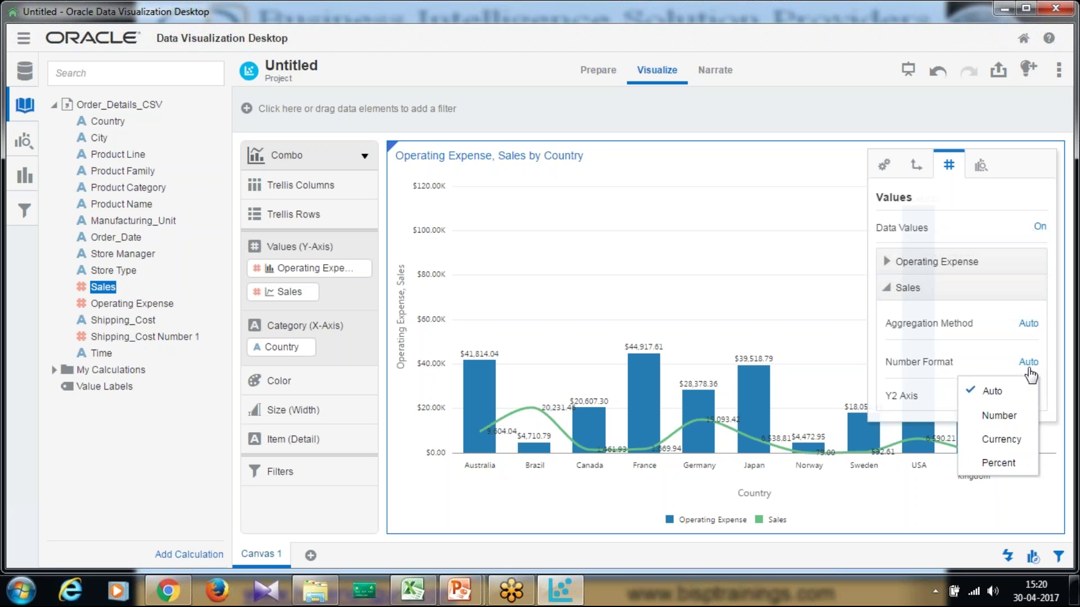
pyautogui.click(1001, 438)
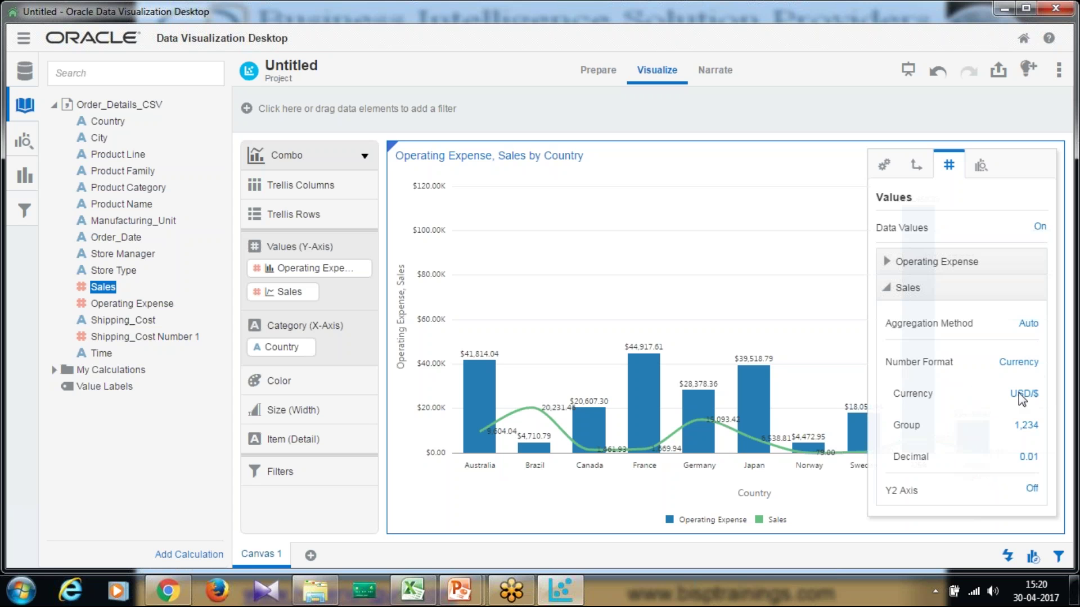
pyautogui.click(816, 124)
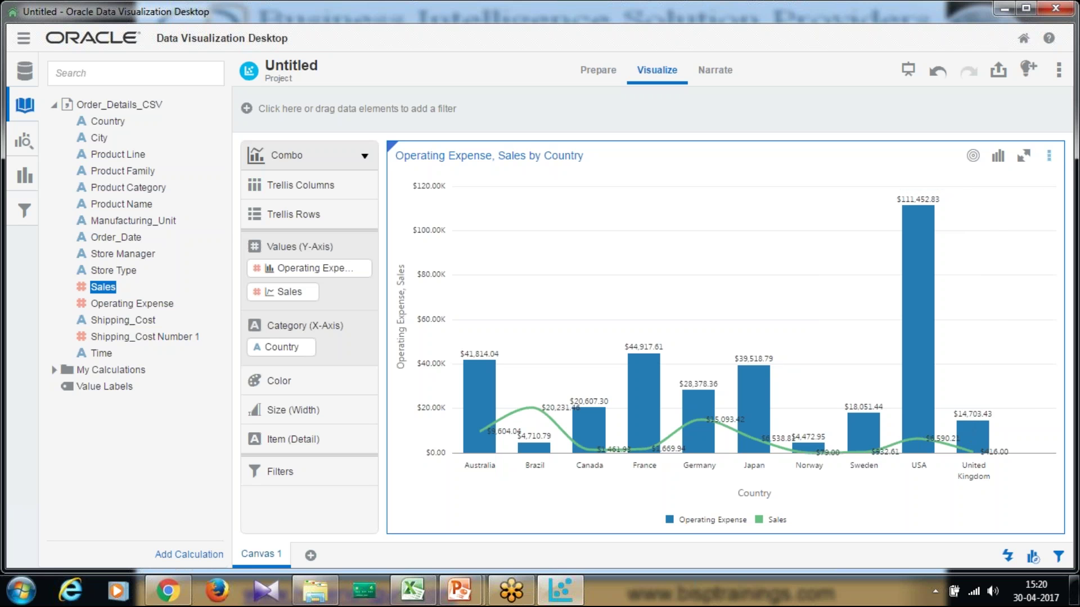
# - Switch the canvas layout to Freeform
pyautogui.click(1050, 156)
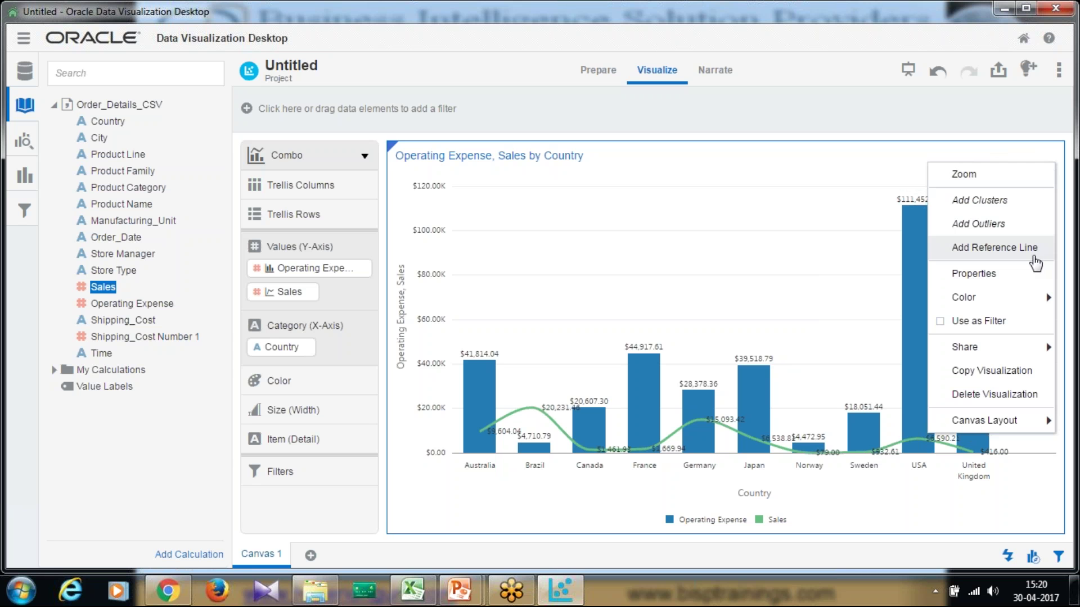
pyautogui.moveTo(1009, 425)
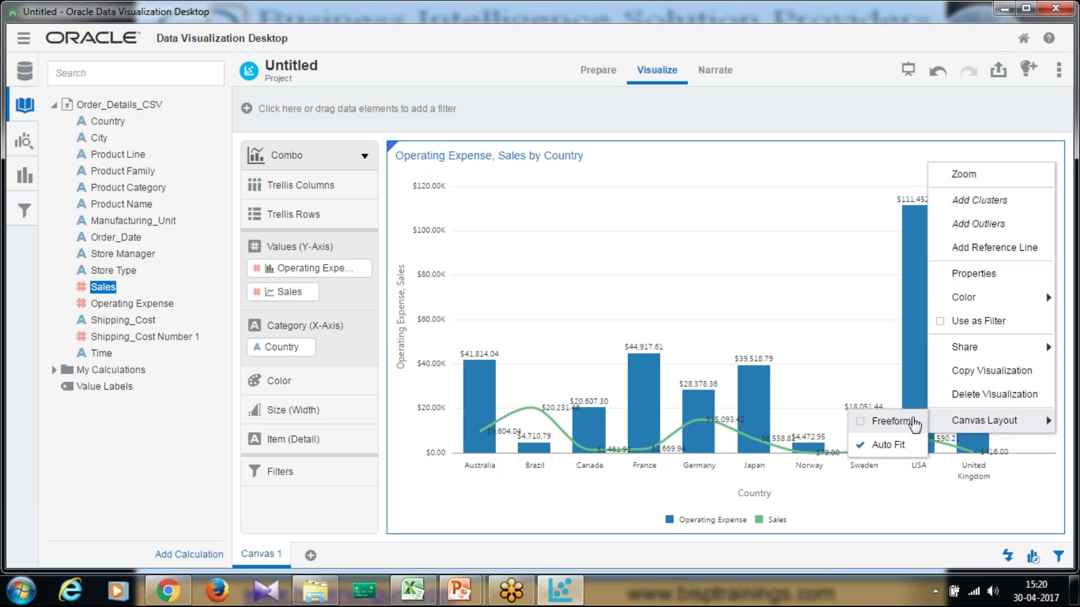
pyautogui.click(890, 421)
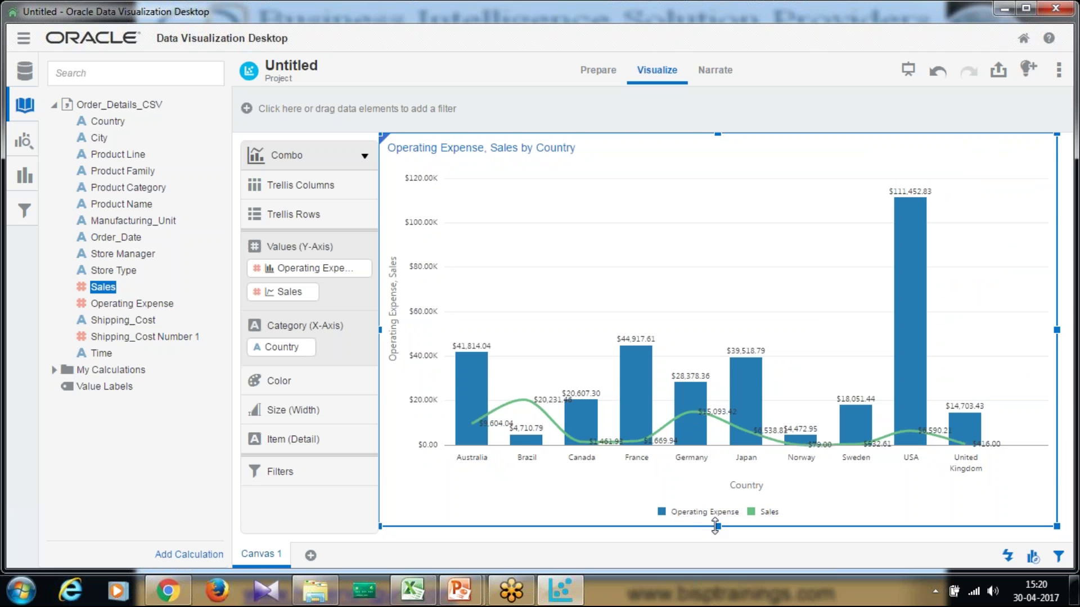
# - Drag the combo chart's bottom edge to fill roughly the upper two-thirds of the canvas, then enlarge it
pyautogui.moveTo(715, 527); pyautogui.dragTo(716, 312)
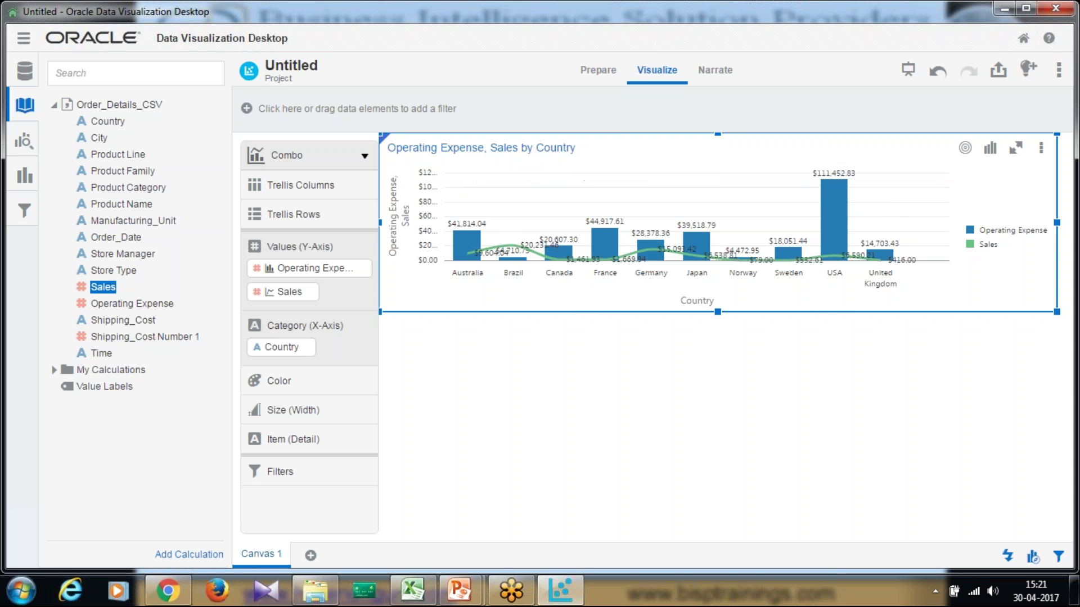
pyautogui.moveTo(720, 311); pyautogui.dragTo(718, 381)
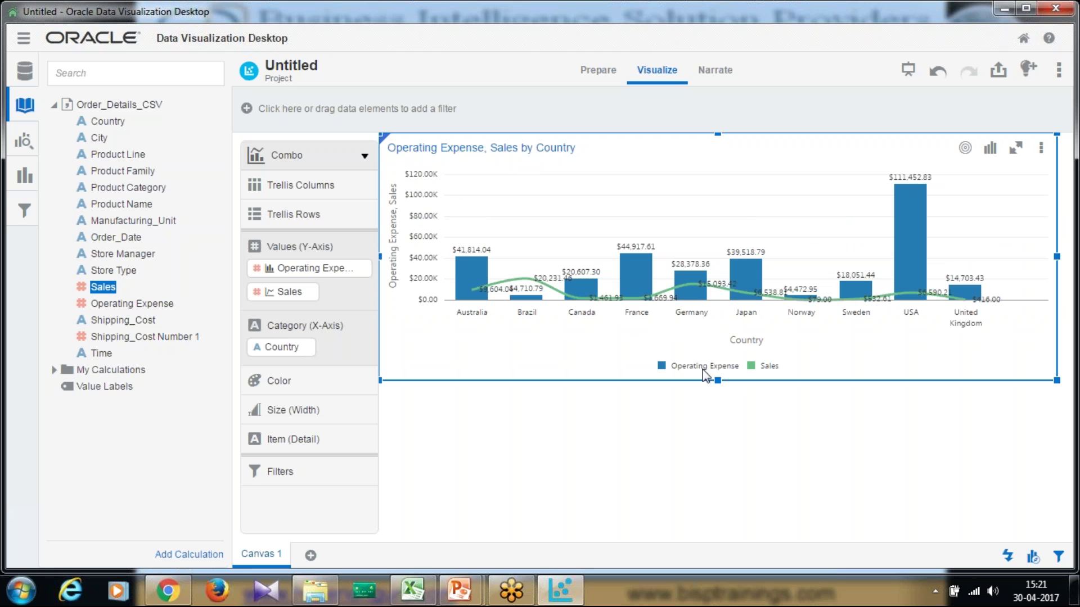
pyautogui.moveTo(714, 387); pyautogui.dragTo(723, 428)
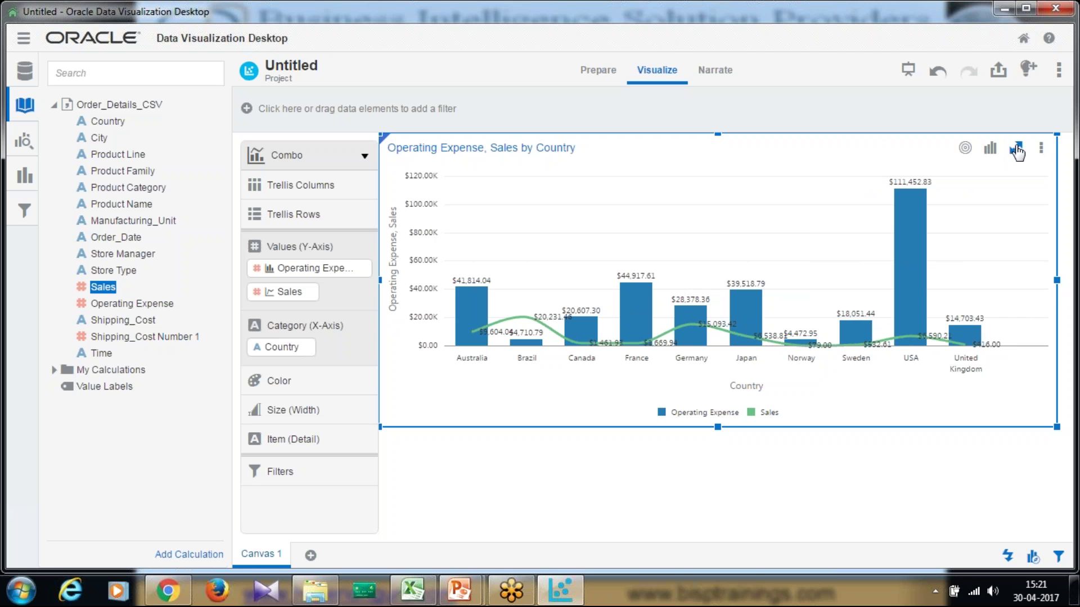
pyautogui.click(1016, 148)
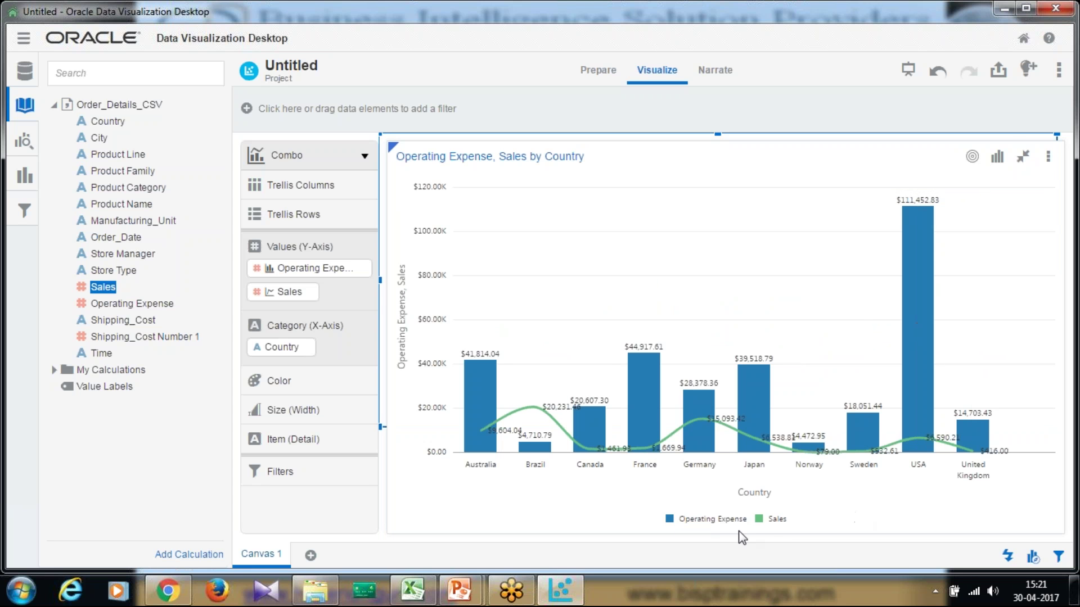
# - Inspect the enlarged Operating Expense and Sales combo chart filling Canvas 1
pyautogui.moveTo(920, 230)
pyautogui.moveTo(535, 421)
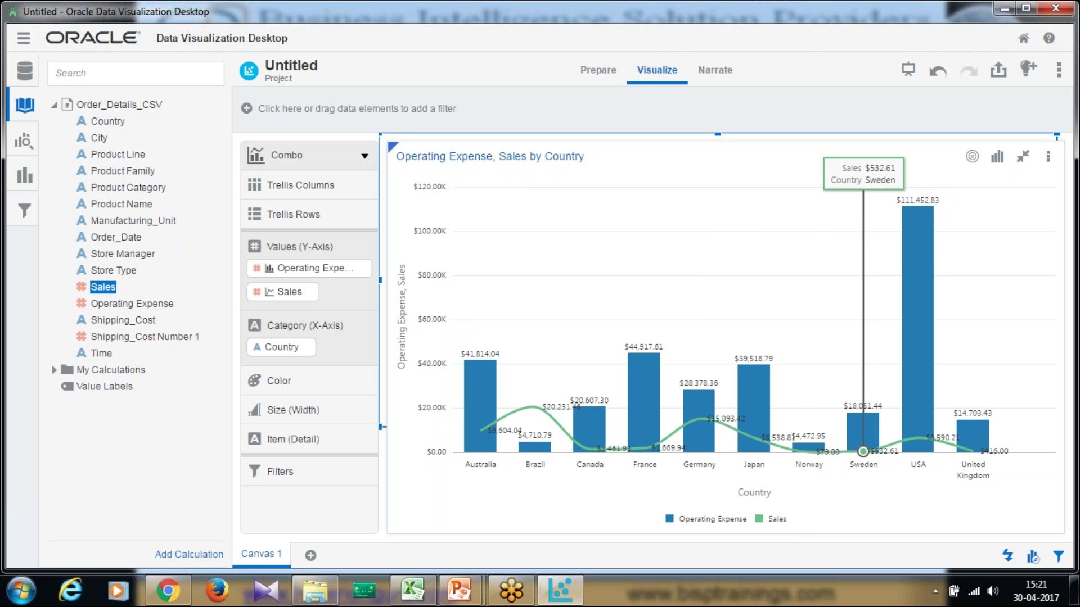
pyautogui.moveTo(902, 365)
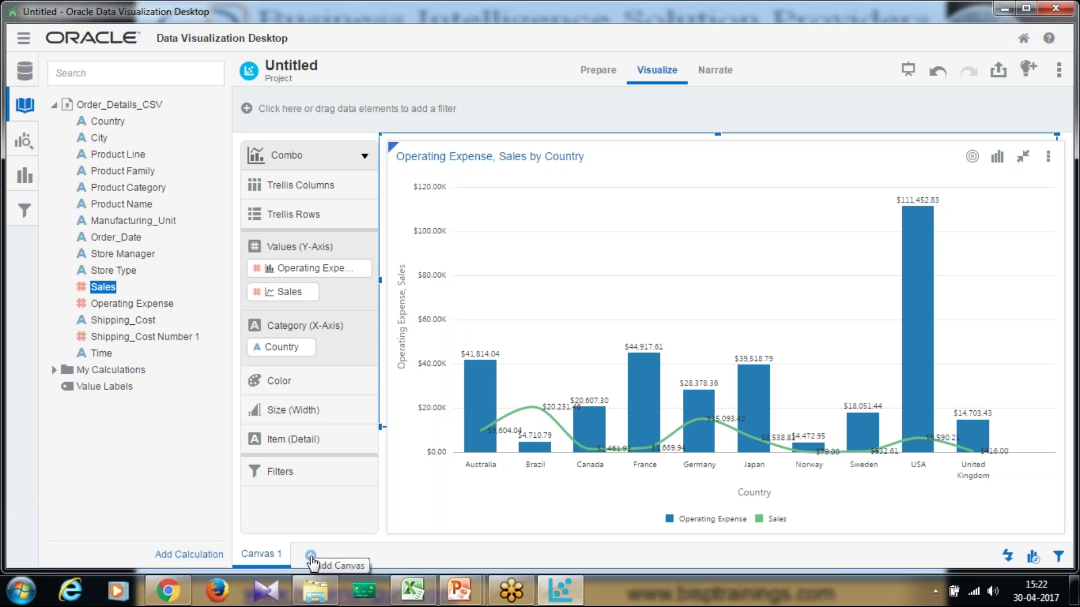
# - Add Canvas 2 and place Country, Sales and Shipping_Cost Number 1 on it as a table
pyautogui.click(311, 556)
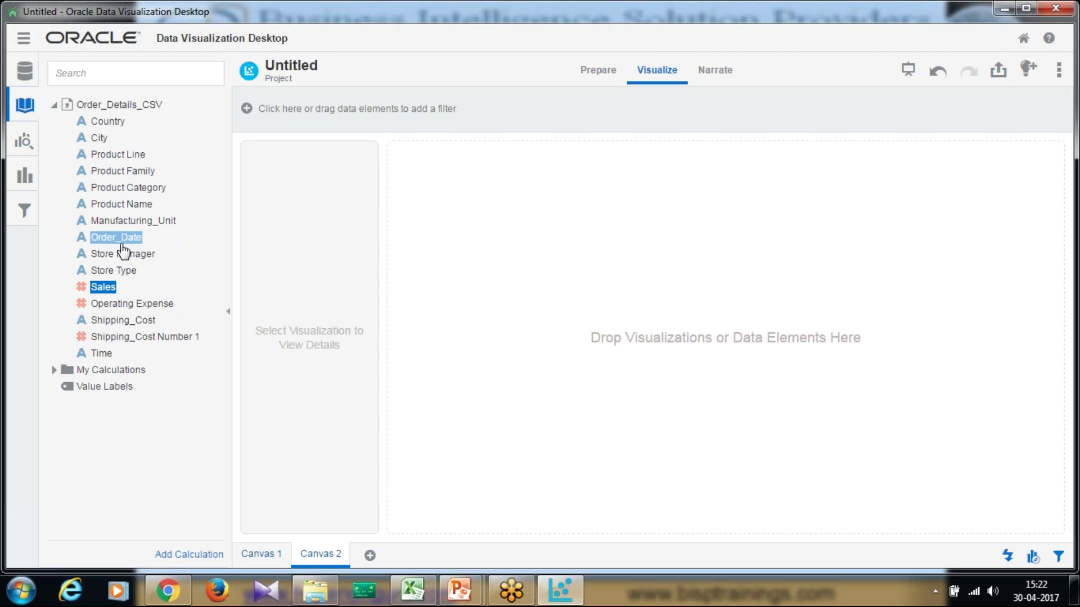
pyautogui.moveTo(110, 122); pyautogui.dragTo(459, 290)
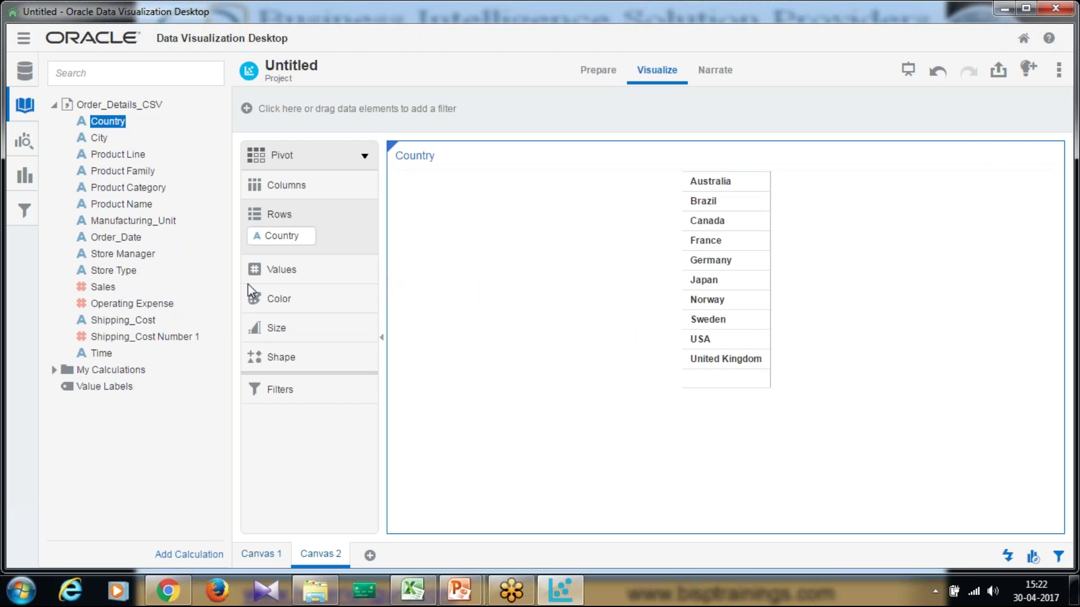
pyautogui.moveTo(103, 287); pyautogui.dragTo(600, 362)
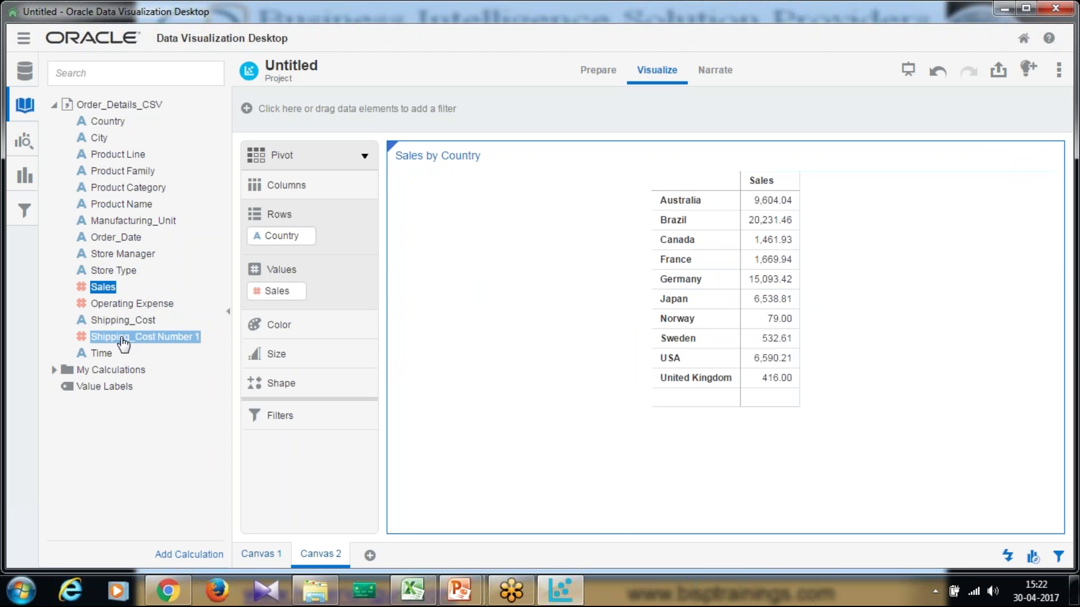
pyautogui.moveTo(118, 342); pyautogui.dragTo(568, 358)
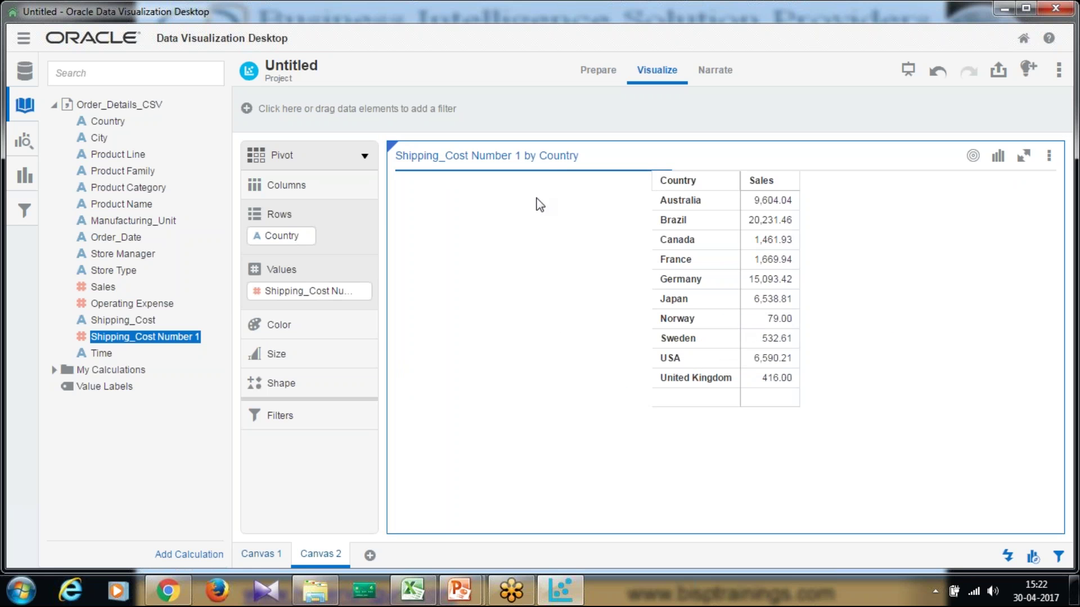
pyautogui.click(297, 164)
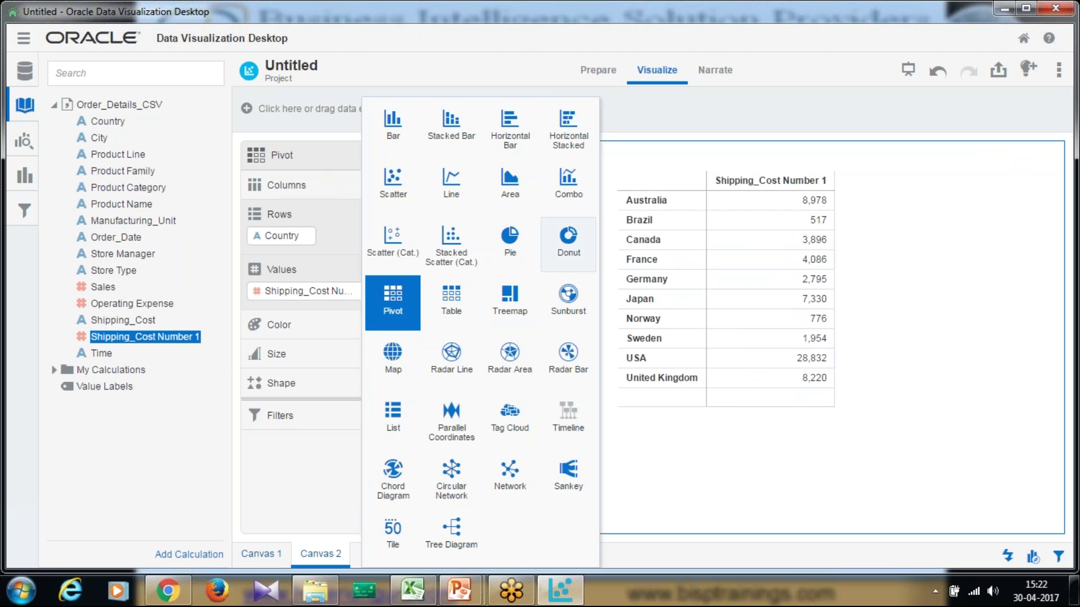
# - Change Canvas 2 to a Combo chart, replacing Sales with Operating Expense in Values (Y-Axis)
pyautogui.click(568, 183)
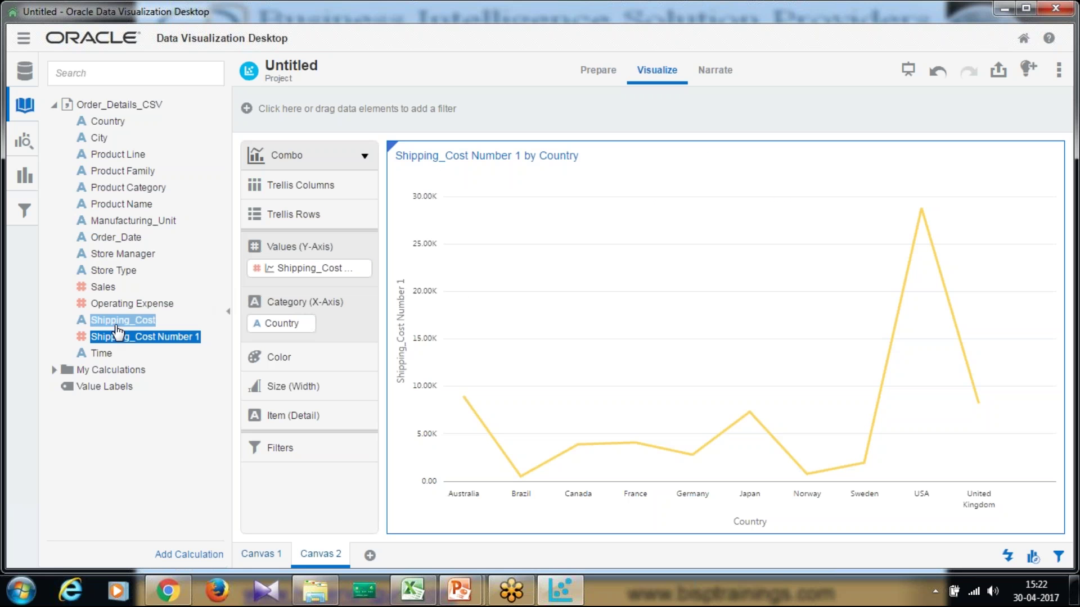
pyautogui.keyDown('ctrl'); pyautogui.click(111, 289); pyautogui.keyUp('ctrl')
pyautogui.moveTo(113, 292); pyautogui.dragTo(305, 285)
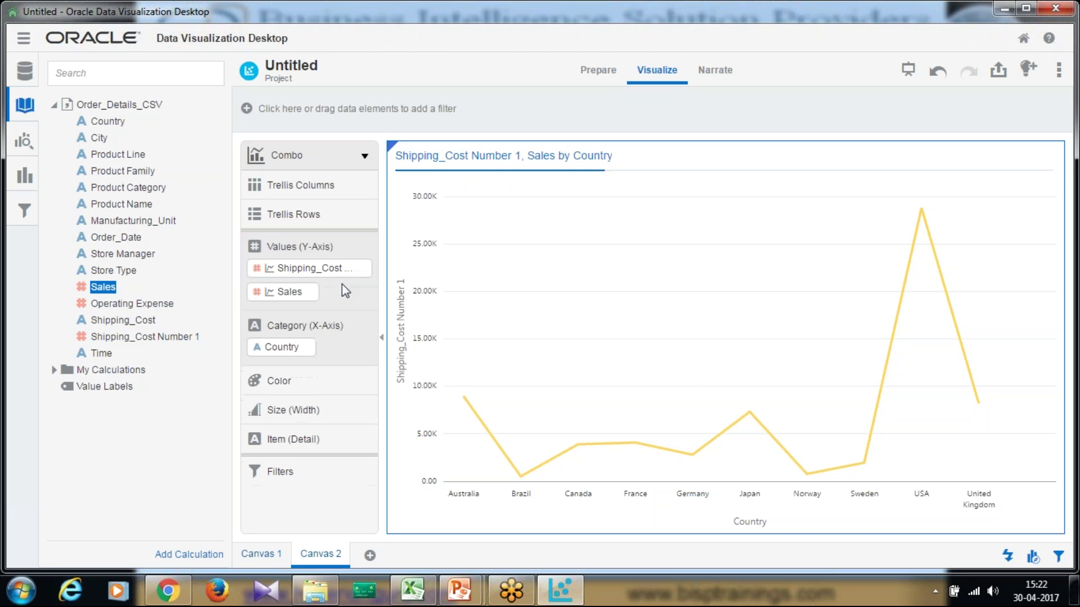
pyautogui.click(310, 292)
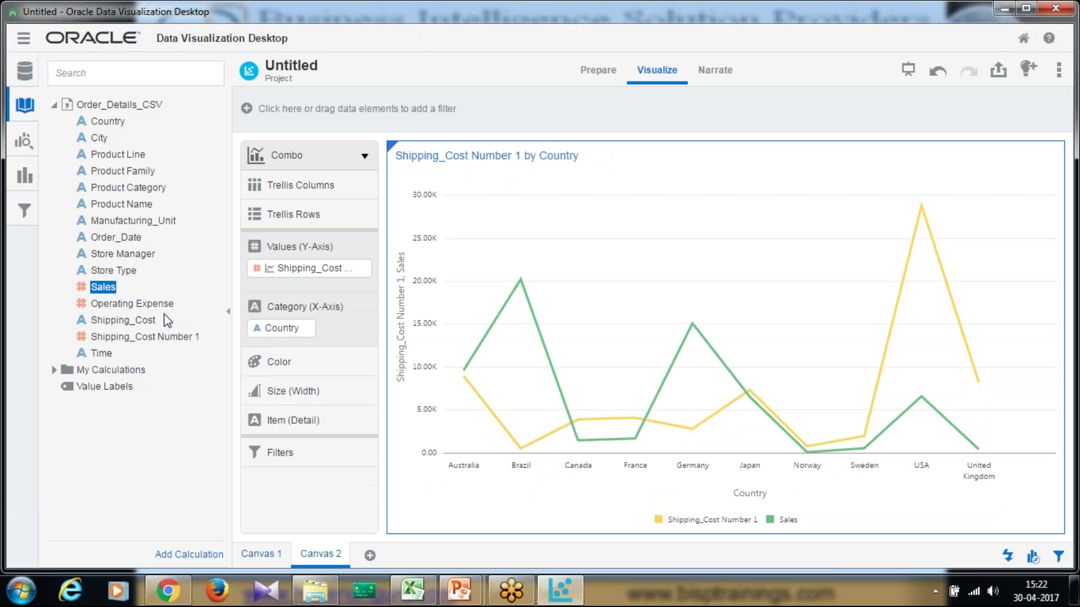
pyautogui.moveTo(132, 304); pyautogui.dragTo(307, 282)
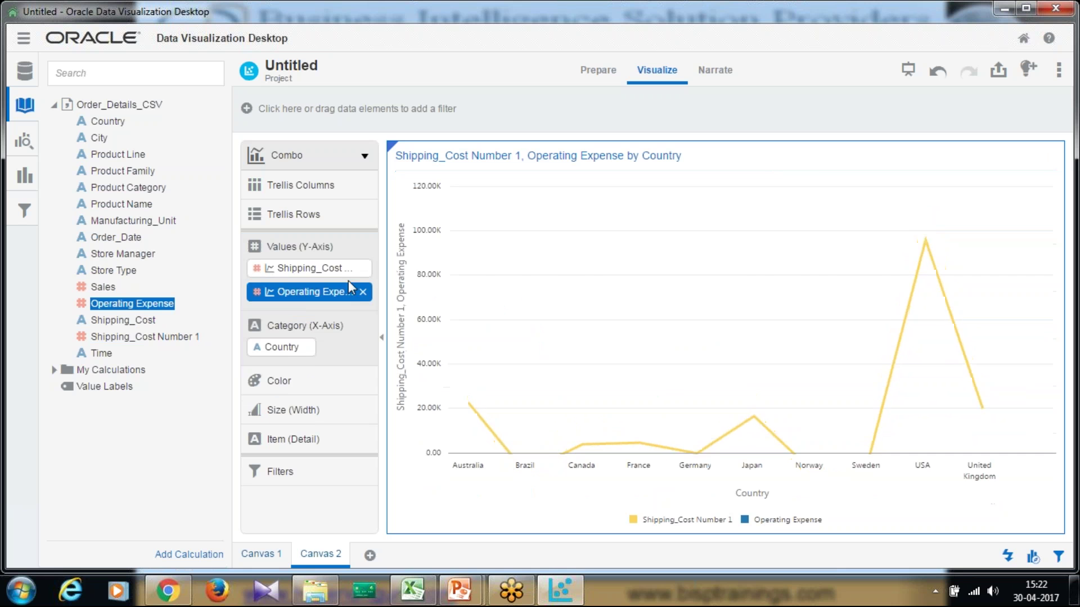
# - Put Shipping_Cost Number 1 on the Y2 Axis and display it as Bar
pyautogui.rightClick(313, 279)
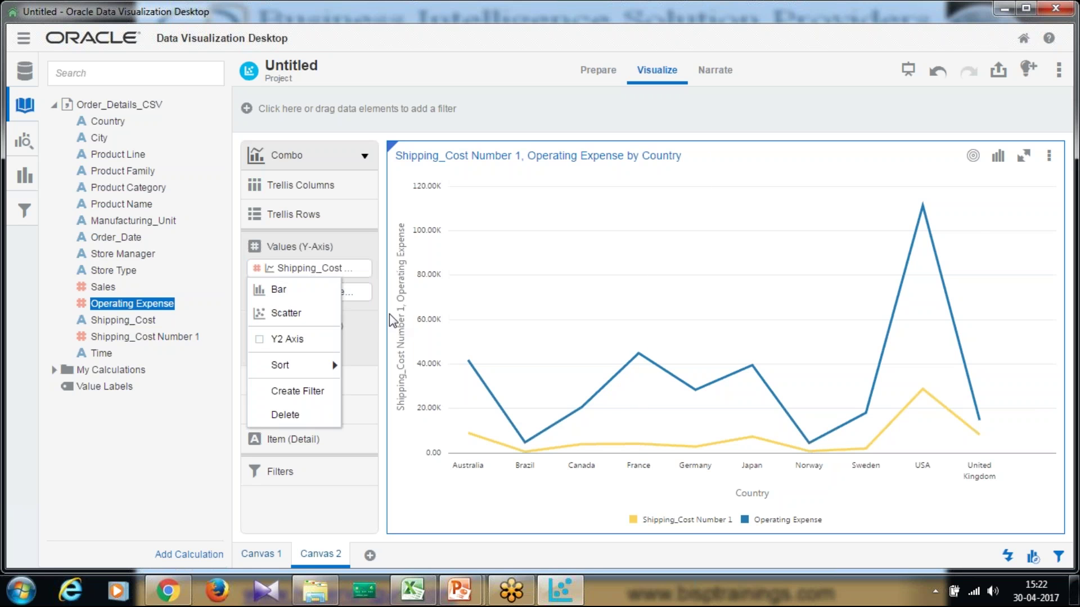
pyautogui.click(259, 341)
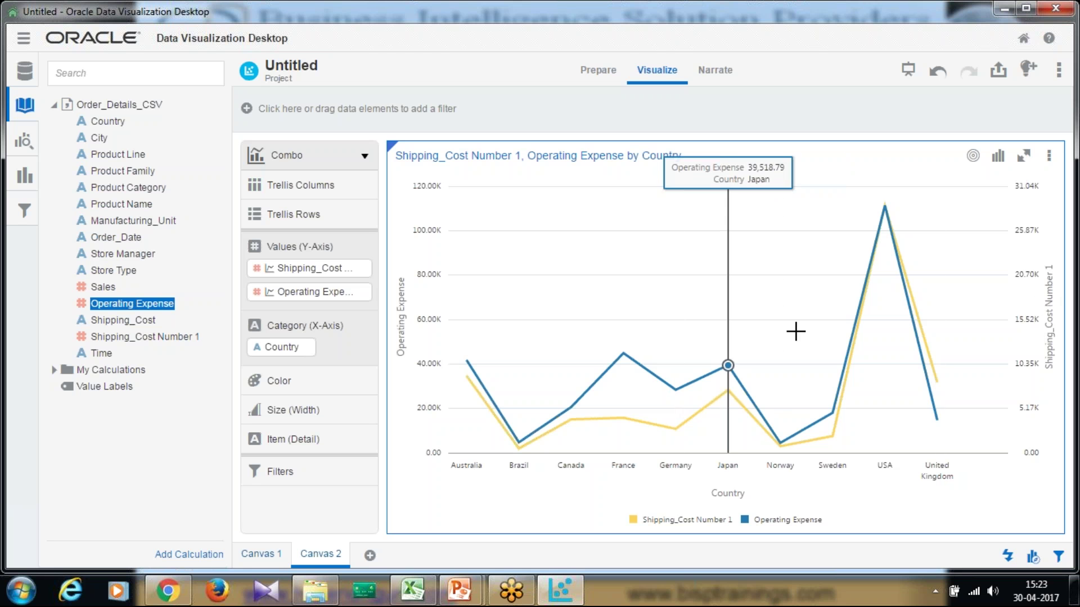
pyautogui.click(329, 270)
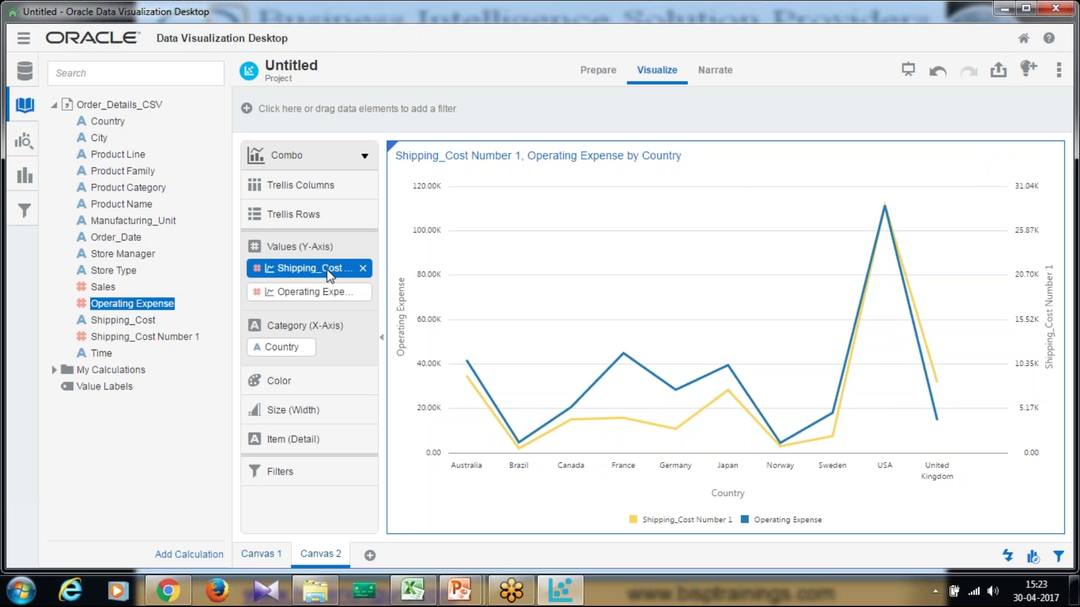
pyautogui.rightClick(328, 274)
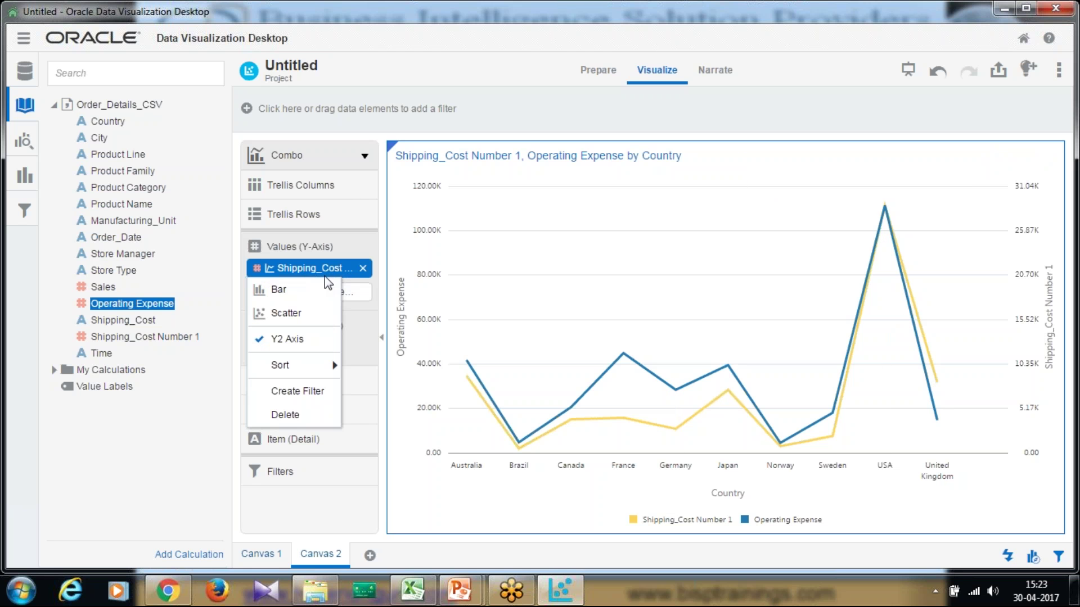
pyautogui.click(302, 299)
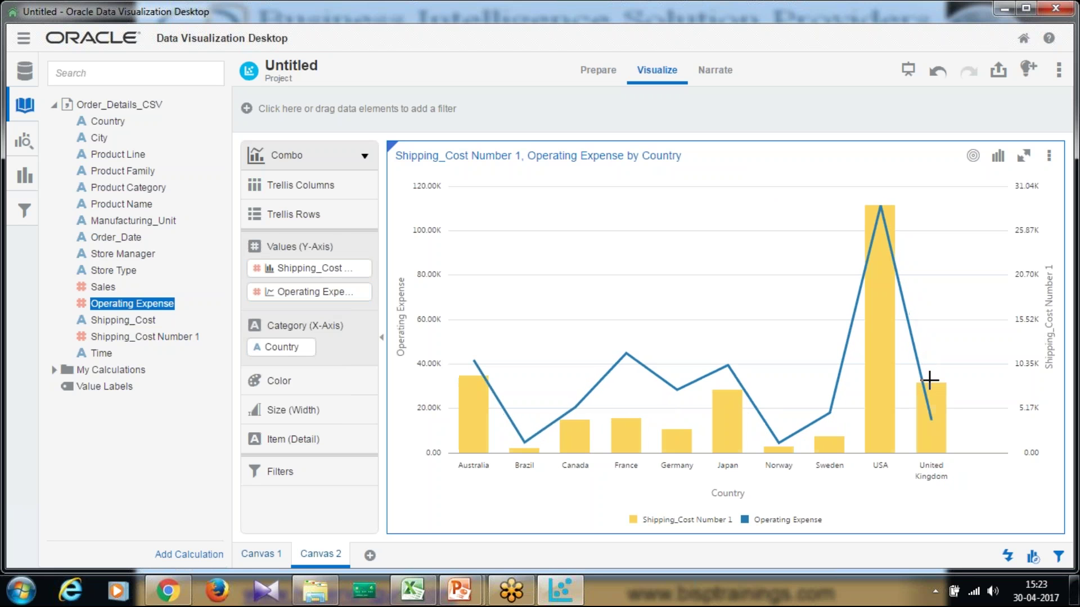
pyautogui.click(303, 298)
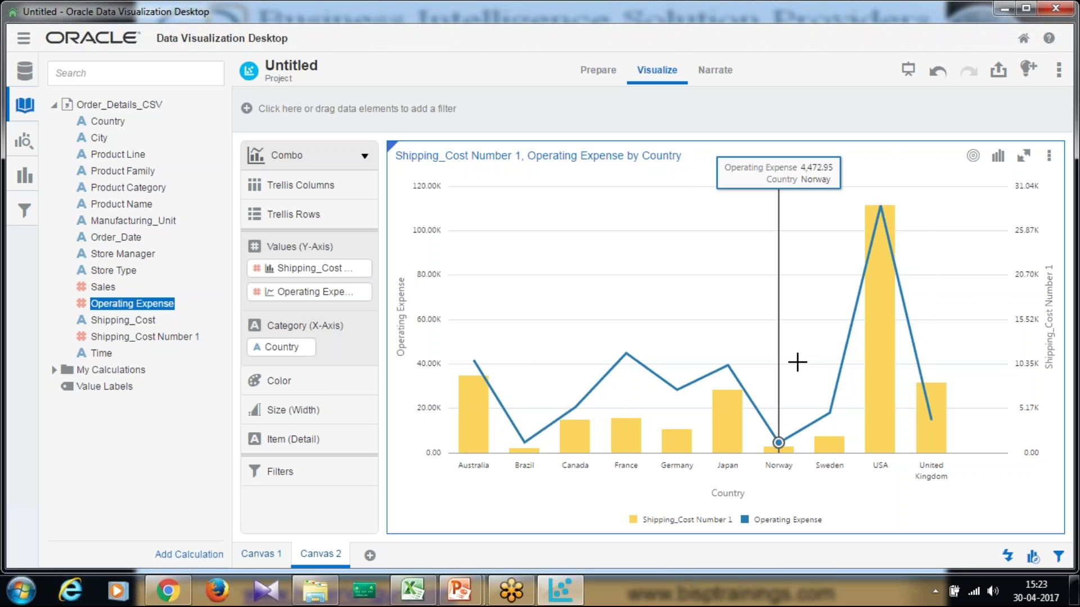
# - Set the Operating Expense line type to Curved and turn Data Values on
pyautogui.click(1048, 155)
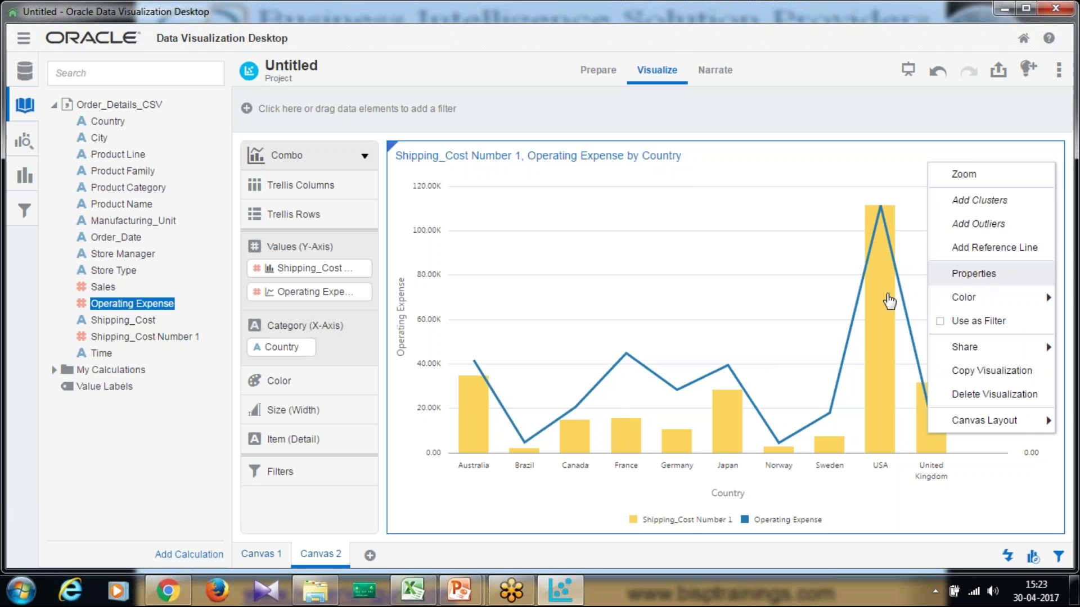
pyautogui.press('Return')
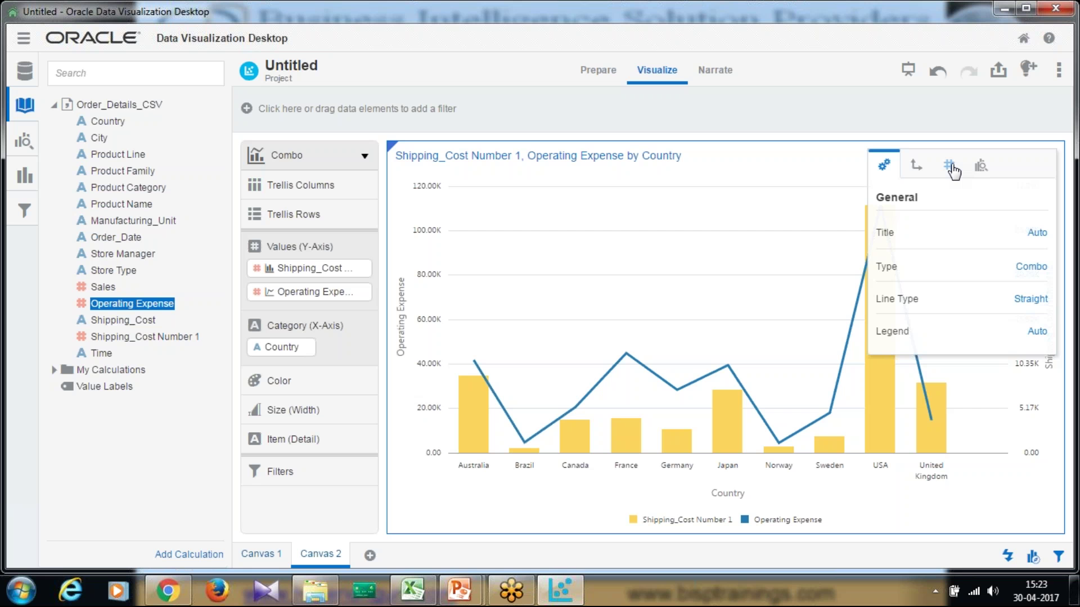
pyautogui.click(1040, 298)
pyautogui.click(1012, 356)
pyautogui.click(949, 166)
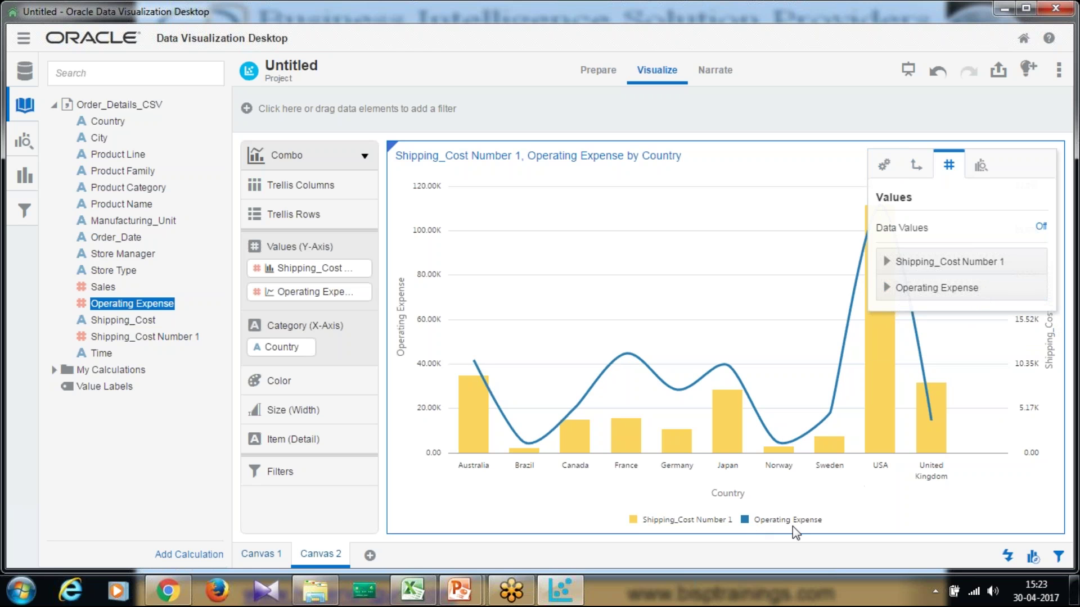
pyautogui.click(1010, 292)
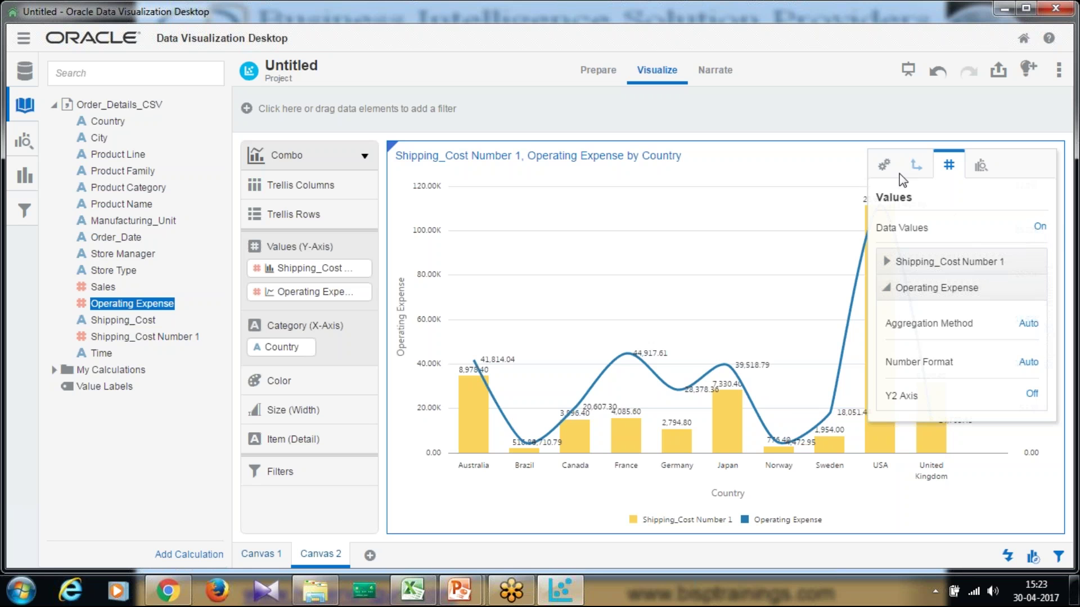
pyautogui.click(916, 165)
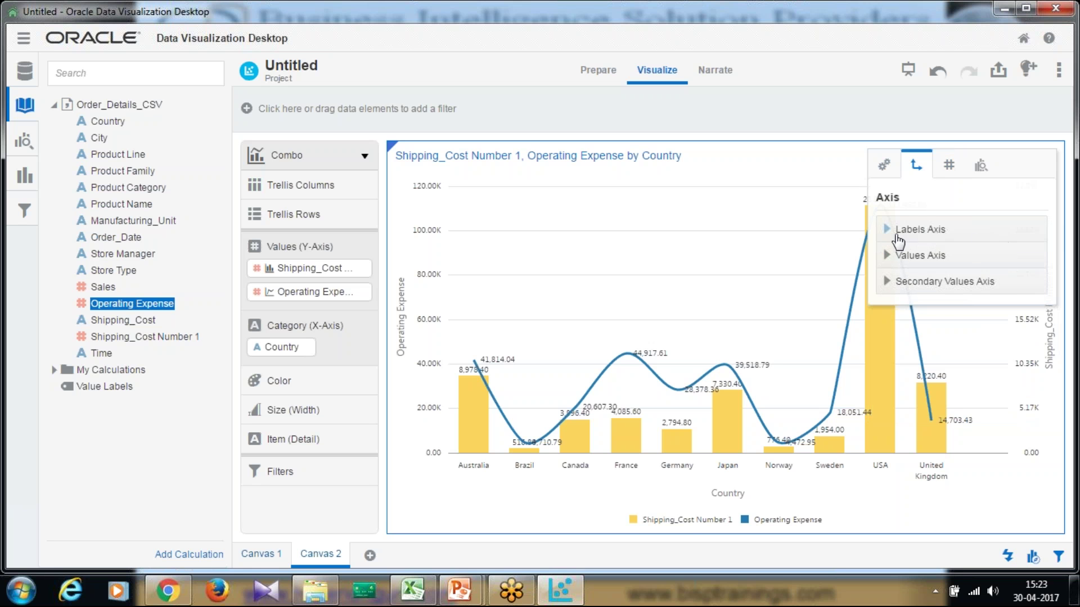
# - Set the secondary value axis title to Custom 'Shipping Cost', removing 'Number 1'
pyautogui.click(896, 255)
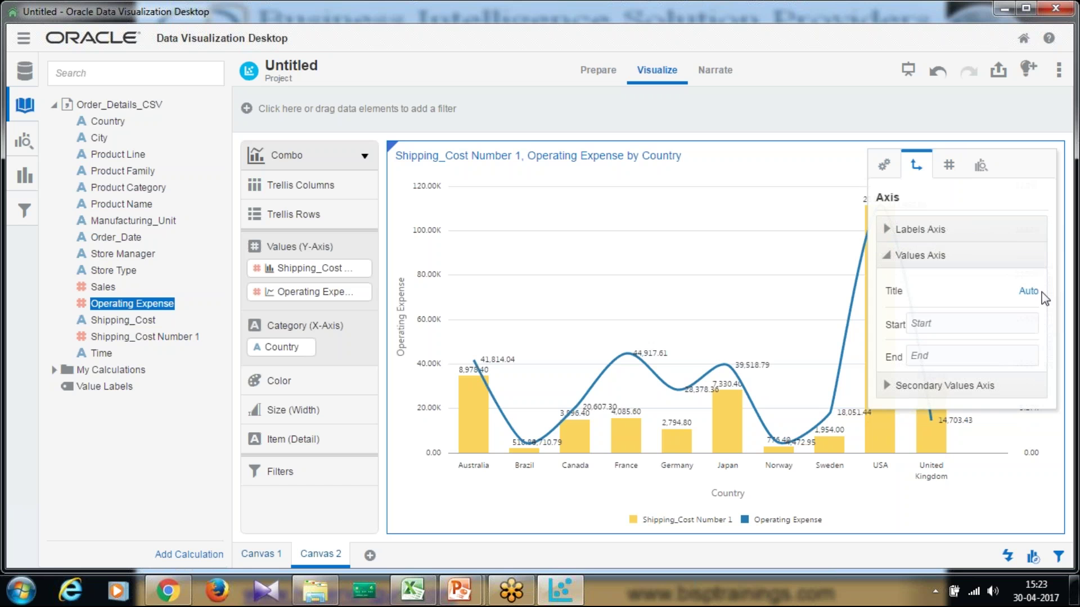
pyautogui.click(1030, 292)
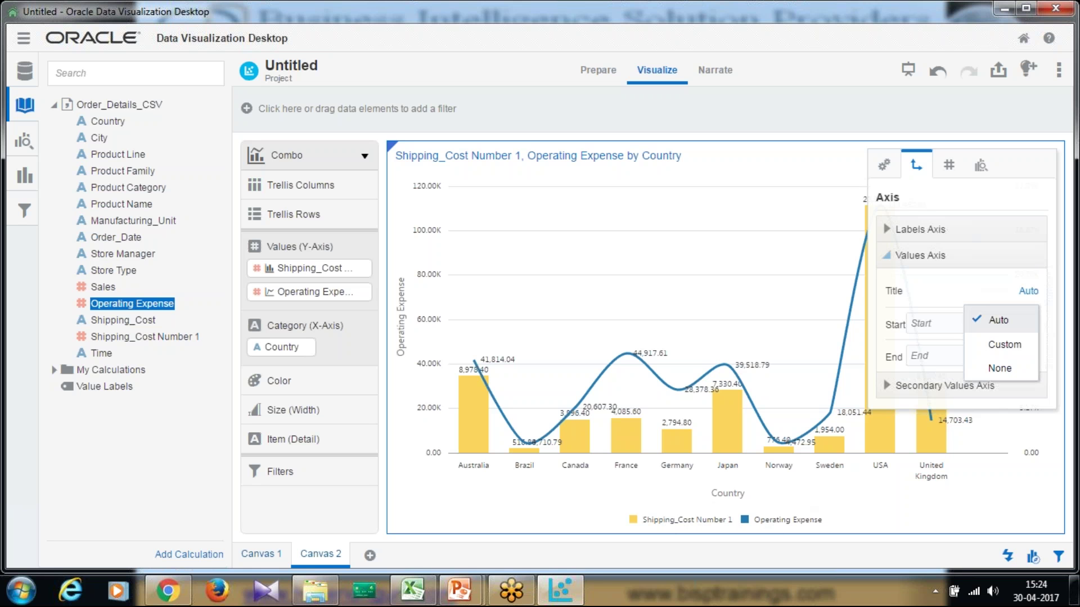
pyautogui.click(882, 387)
pyautogui.click(1029, 317)
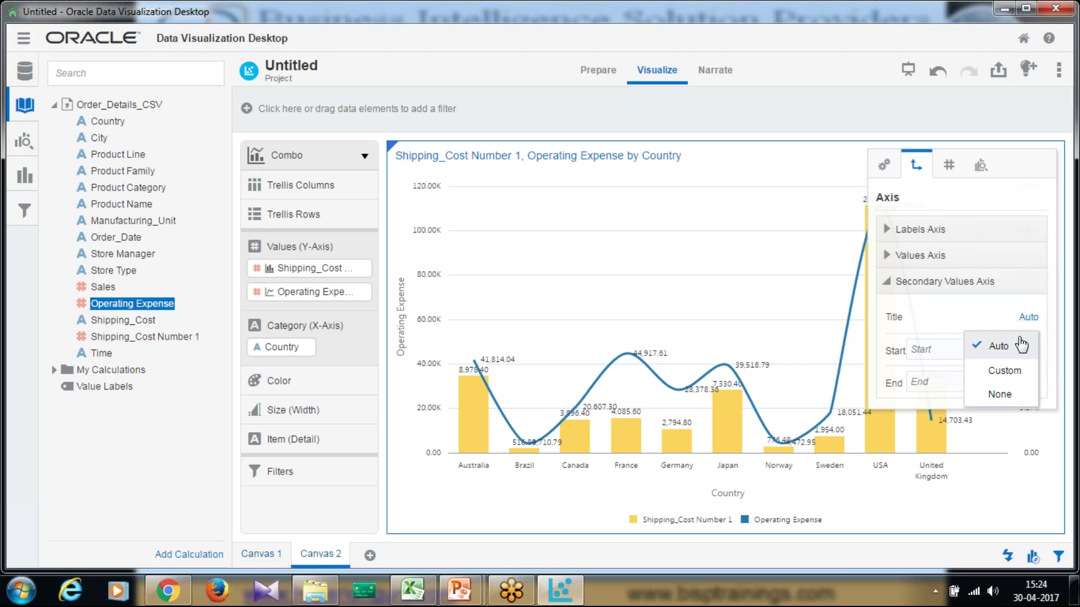
pyautogui.click(1006, 372)
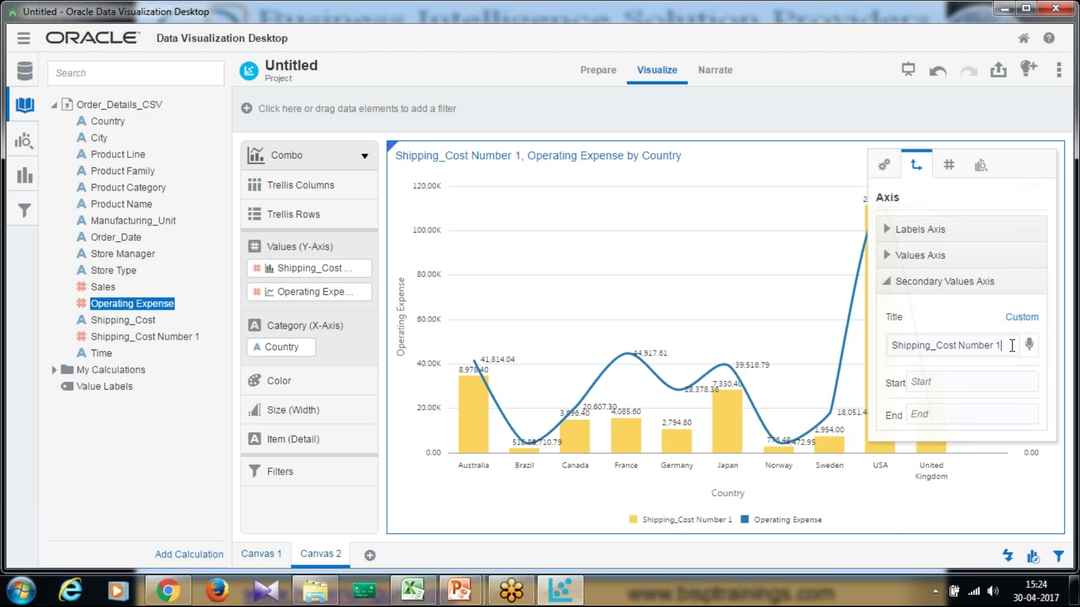
pyautogui.moveTo(1012, 346); pyautogui.dragTo(964, 345)
pyautogui.press('BackSpace')
pyautogui.press('BackSpace')
pyautogui.click(886, 164)
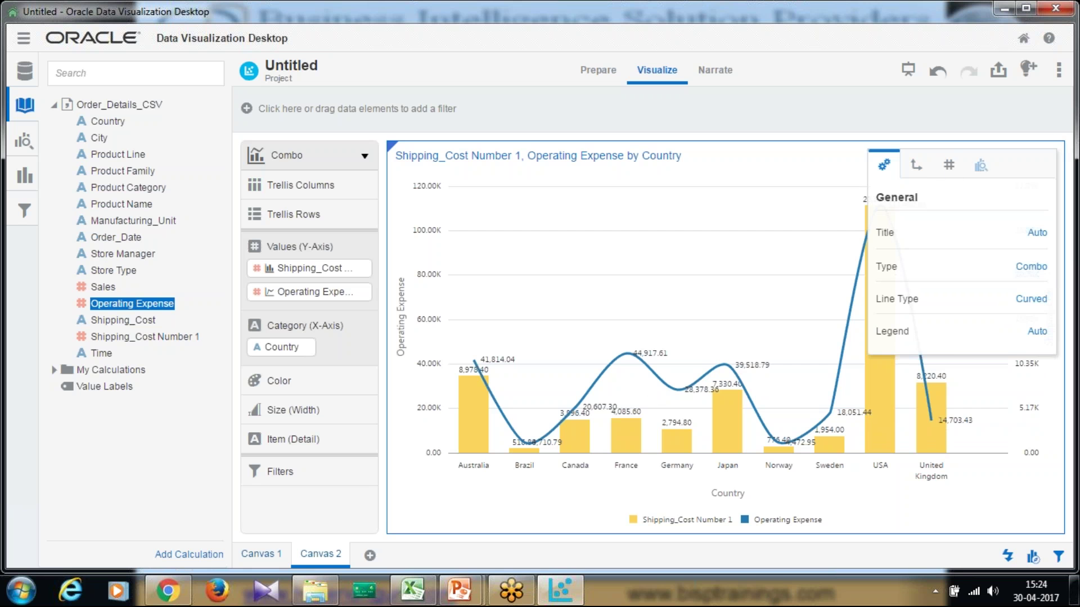
# - Format Operating Expense and Shipping_Cost Number 1 values as Currency, close Properties, and return to Canvas 1
pyautogui.click(948, 167)
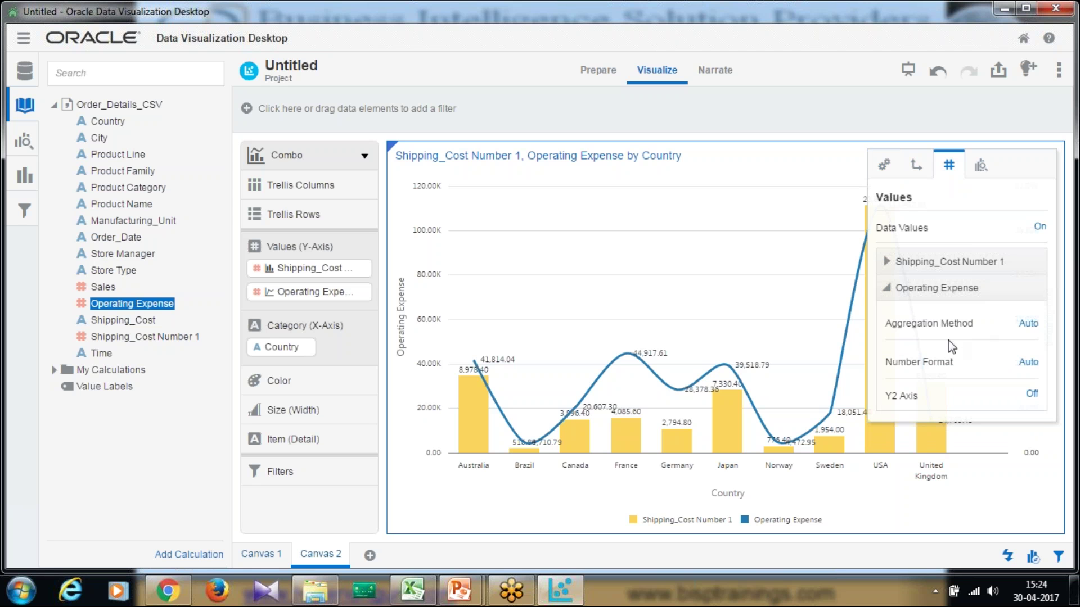
pyautogui.click(1025, 365)
pyautogui.click(1007, 439)
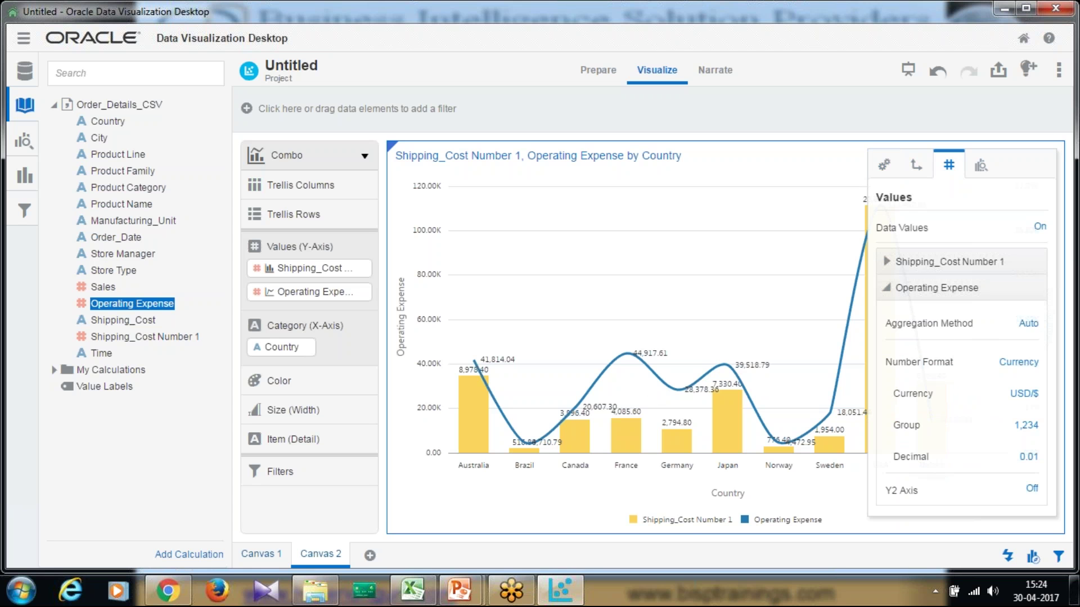
pyautogui.click(949, 261)
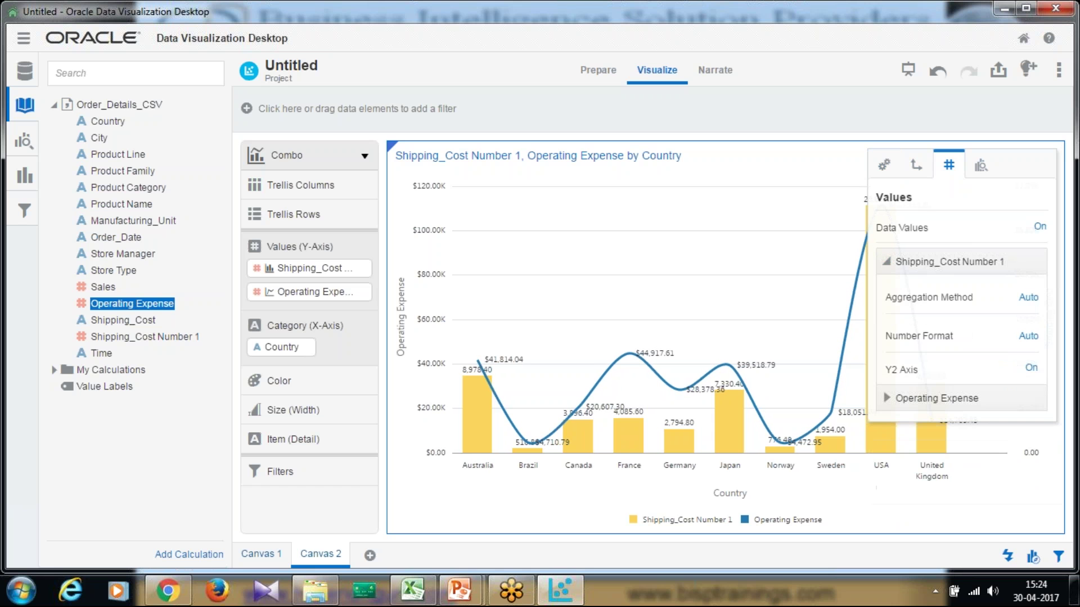
pyautogui.click(1029, 338)
pyautogui.click(1001, 414)
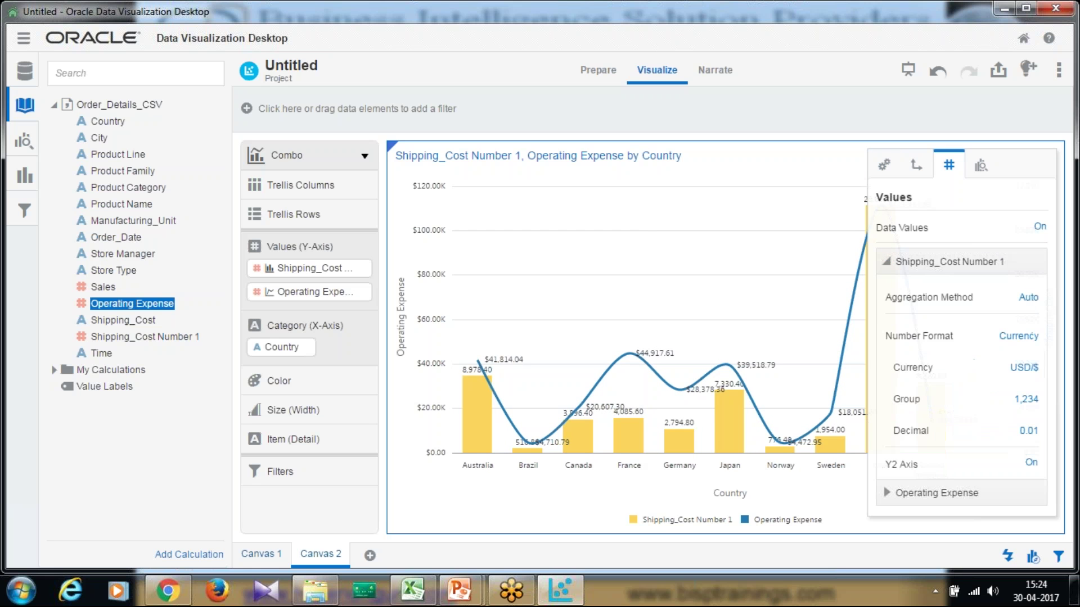
pyautogui.click(953, 109)
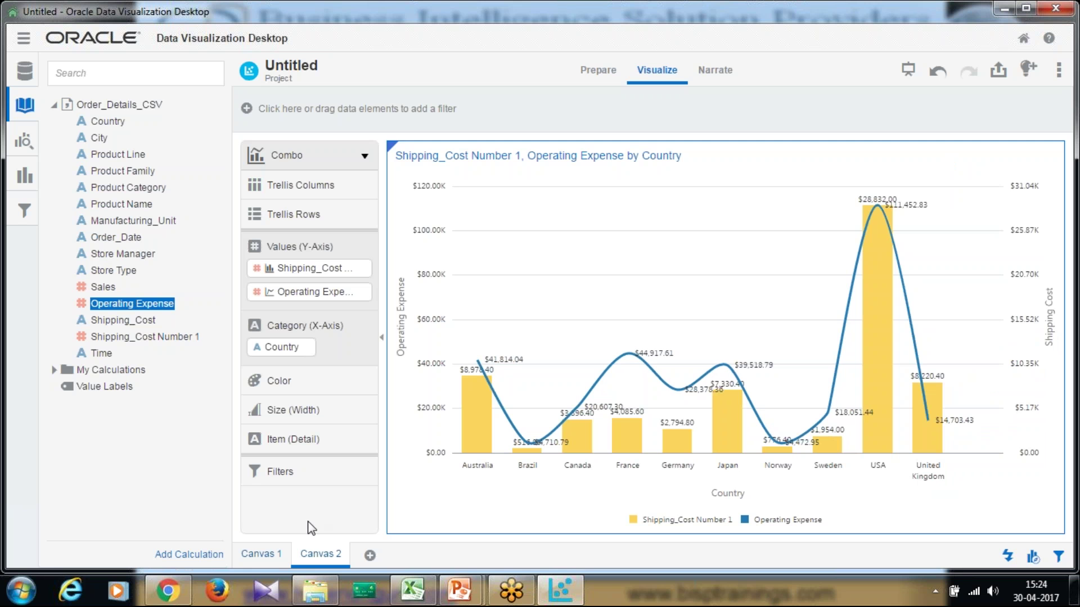
pyautogui.click(272, 556)
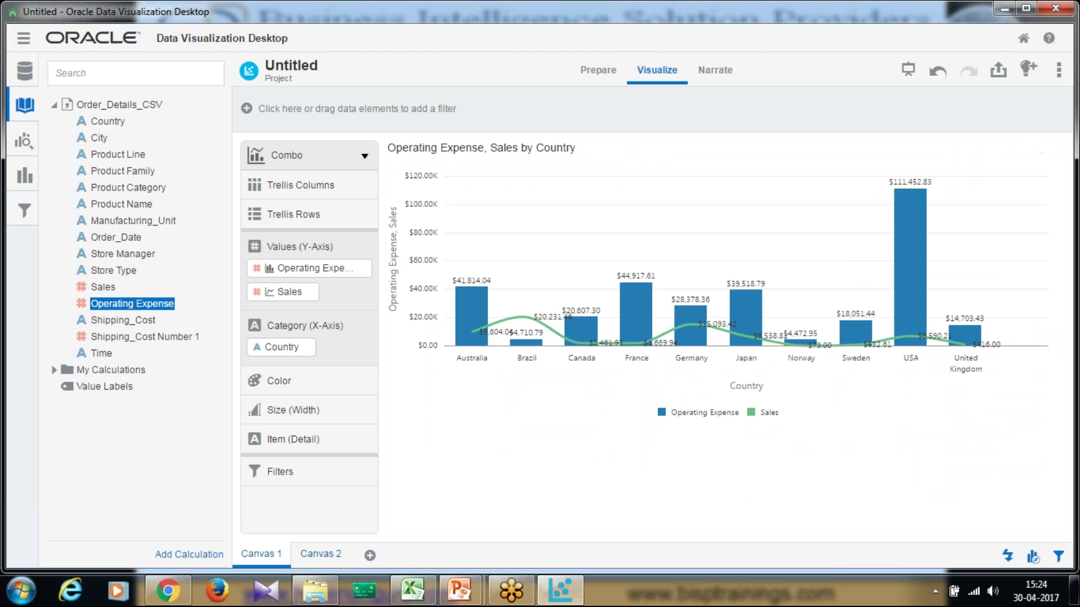
# - Return to the Canvas 2 chart, then switch to the PowerPoint slide show and advance to the Thank You slide
pyautogui.click(325, 554)
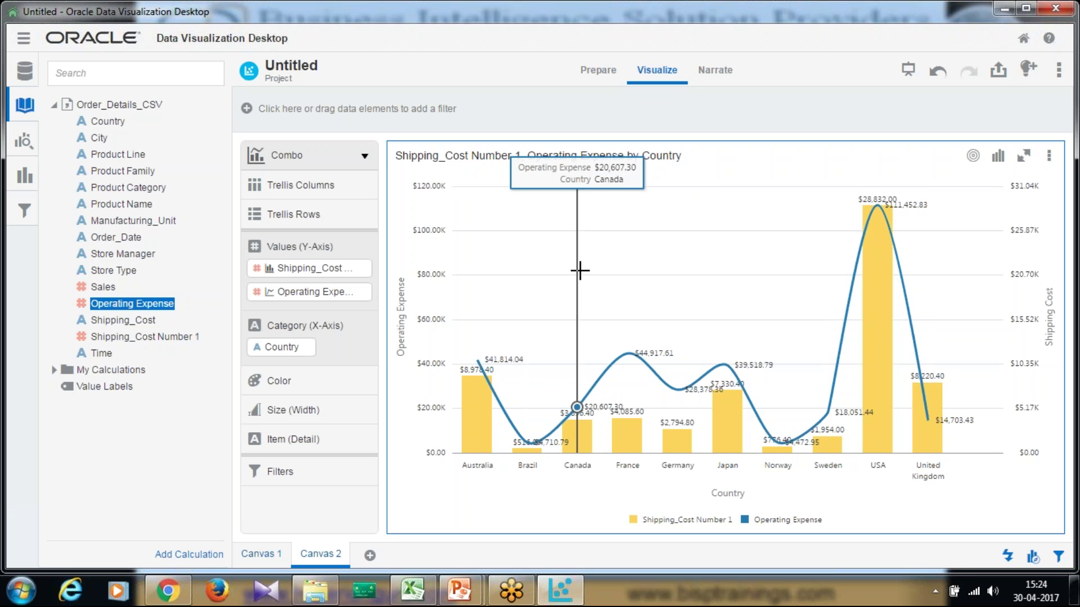
pyautogui.moveTo(475, 590)
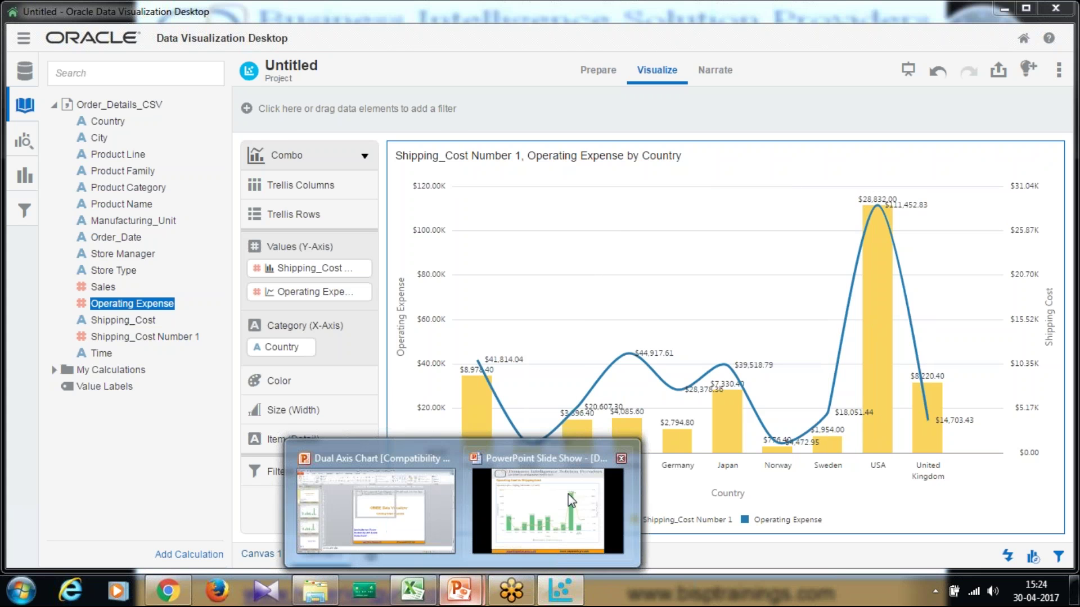
pyautogui.click(569, 498)
pyautogui.click(761, 377)
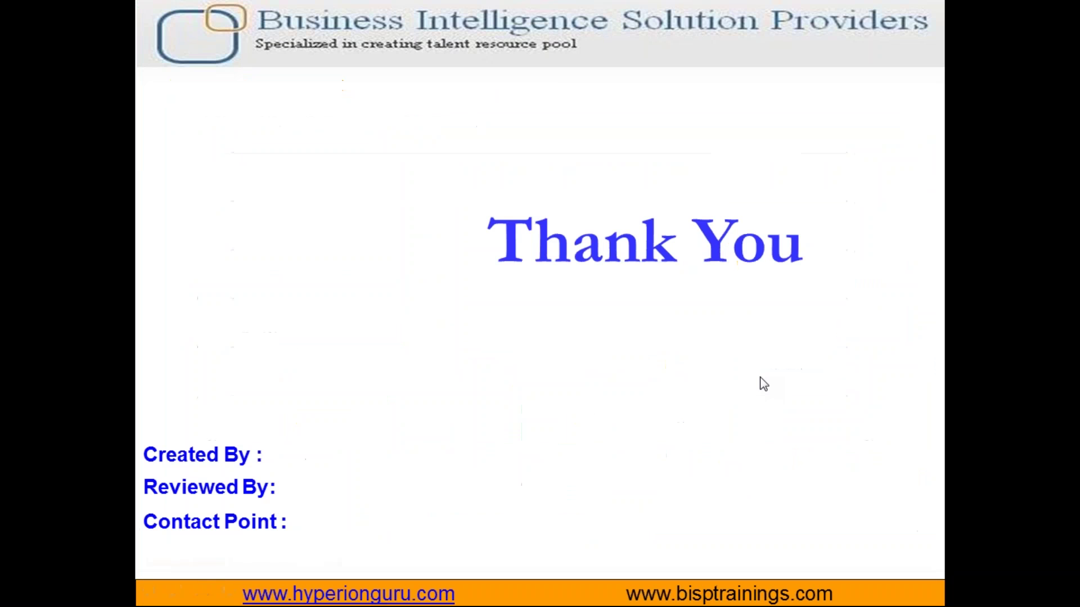